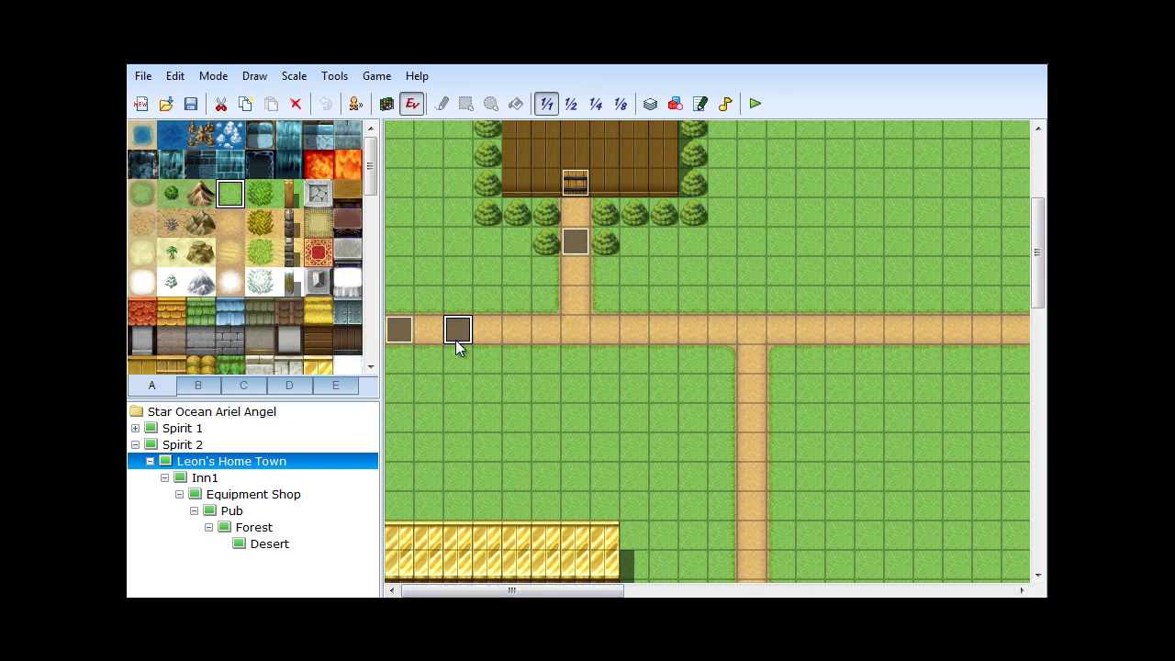
# Step: Open the Kain? event on the path below the house and review its conditions and commands
pyautogui.moveTo(599, 592); pyautogui.dragTo(553, 592)
pyautogui.rightClick(461, 338)
pyautogui.click(523, 351)
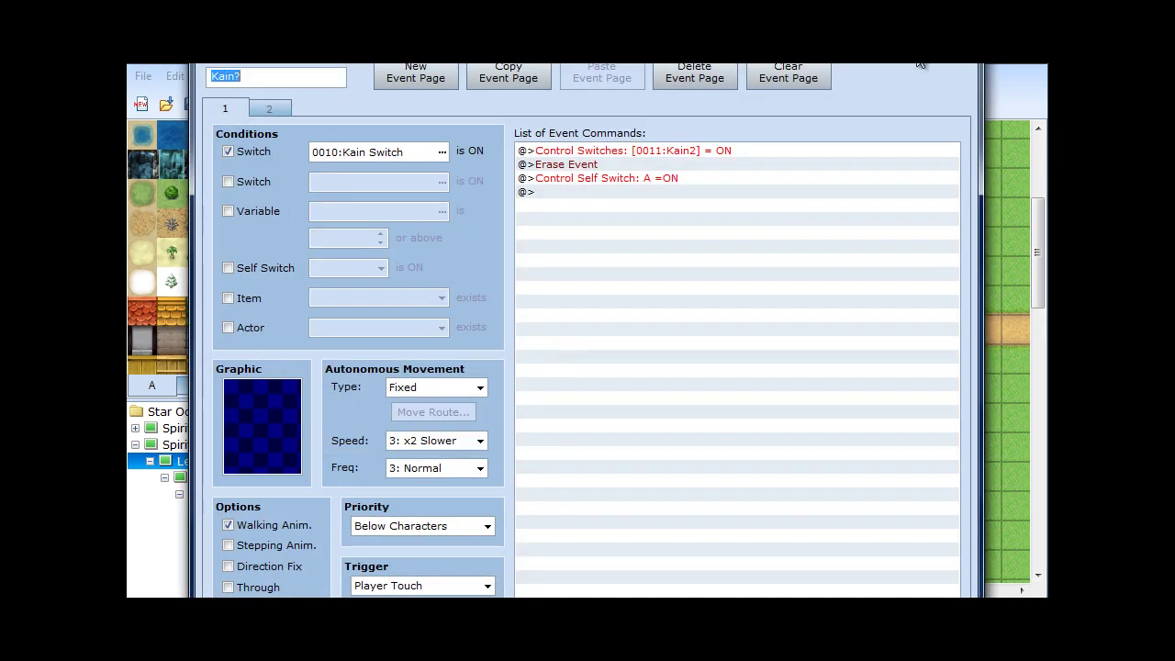
pyautogui.press('Escape')
pyautogui.moveTo(542, 594)
pyautogui.mouseDown()
pyautogui.moveTo(608, 595)
pyautogui.moveTo(542, 595)
pyautogui.mouseUp()
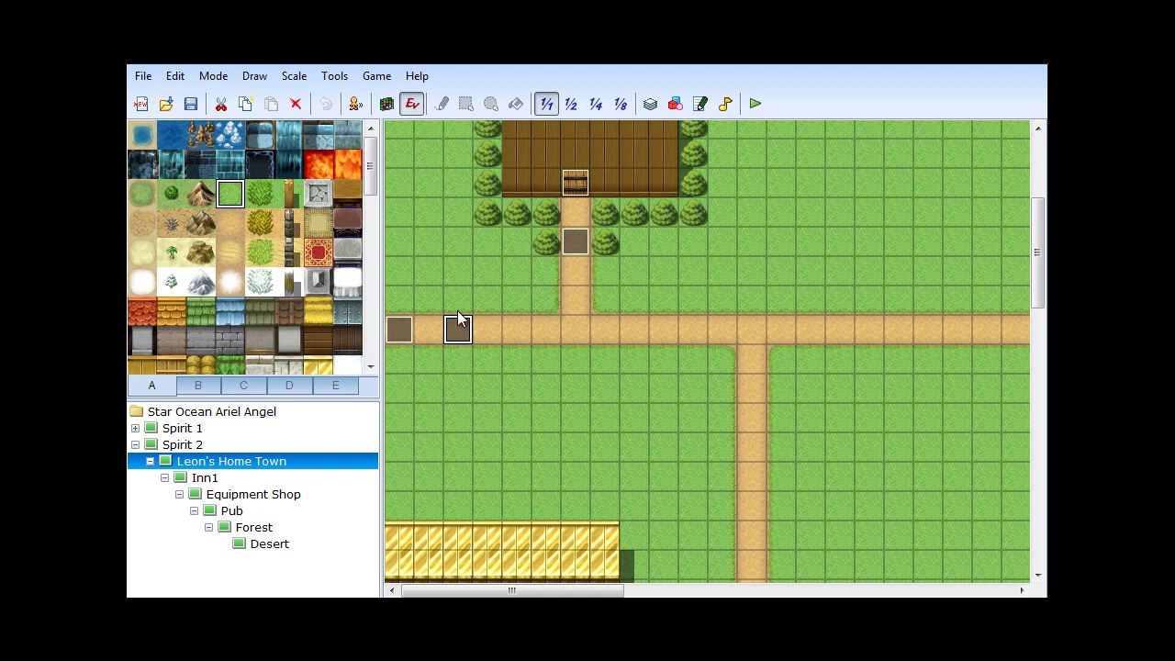
# Step: Open the Kain2 character event on the path near the inn and examine its name and first page
pyautogui.moveTo(576, 594); pyautogui.dragTo(649, 592)
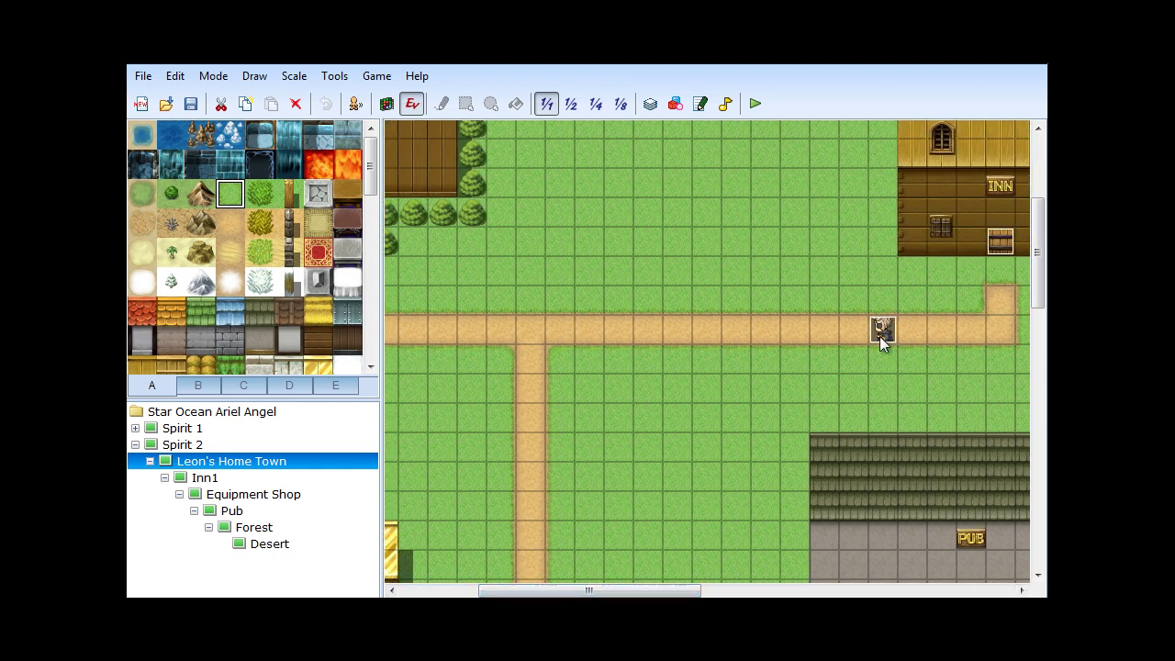
pyautogui.moveTo(611, 592)
pyautogui.mouseDown()
pyautogui.moveTo(534, 593)
pyautogui.moveTo(656, 592)
pyautogui.moveTo(629, 593)
pyautogui.mouseUp()
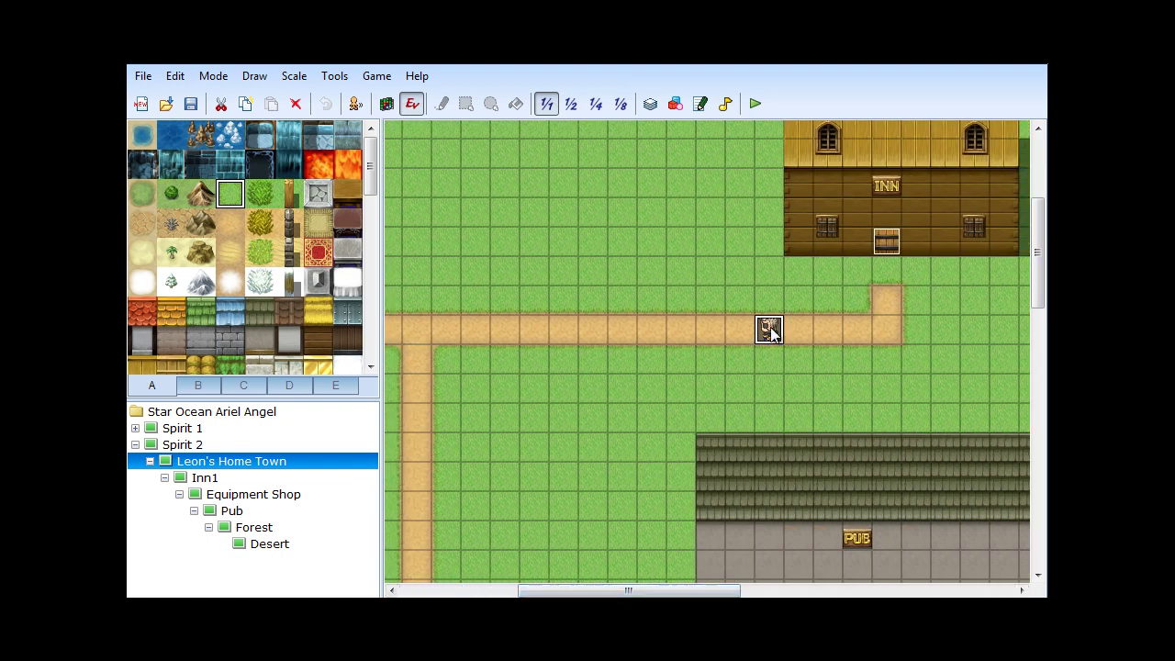
pyautogui.rightClick(771, 316)
pyautogui.click(797, 339)
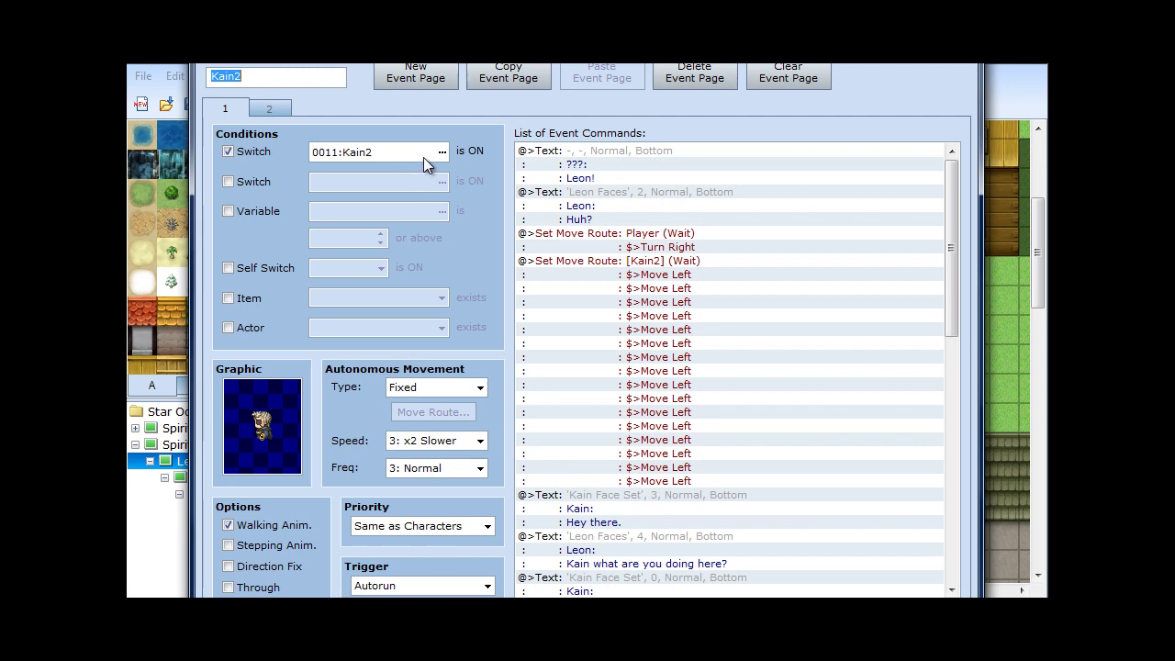
pyautogui.click(244, 73)
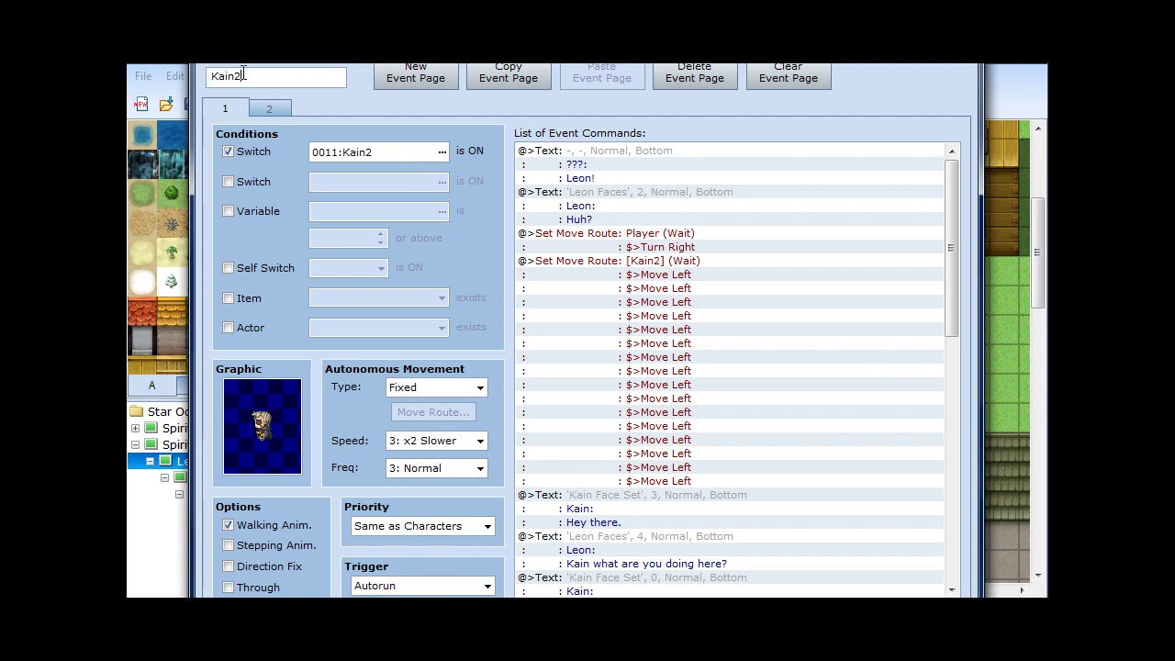
# Step: Check the switch list for the Kain2 event's condition, examine the event's commands, and close the event unchanged
pyautogui.click(440, 151)
pyautogui.click(666, 353)
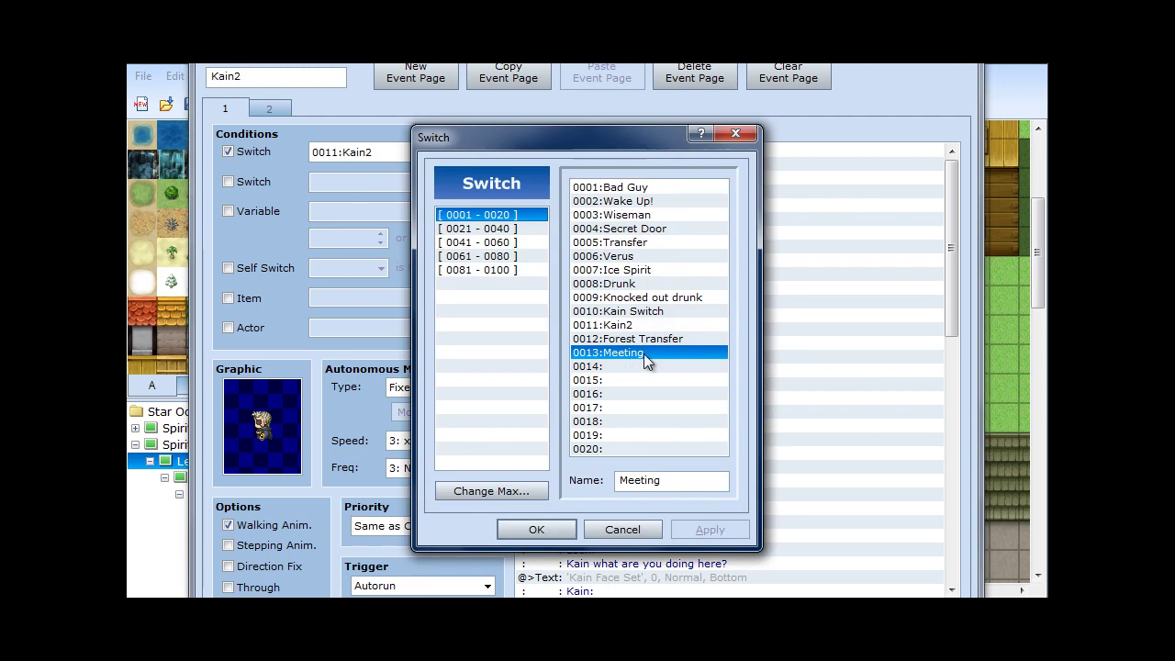
pyautogui.click(624, 326)
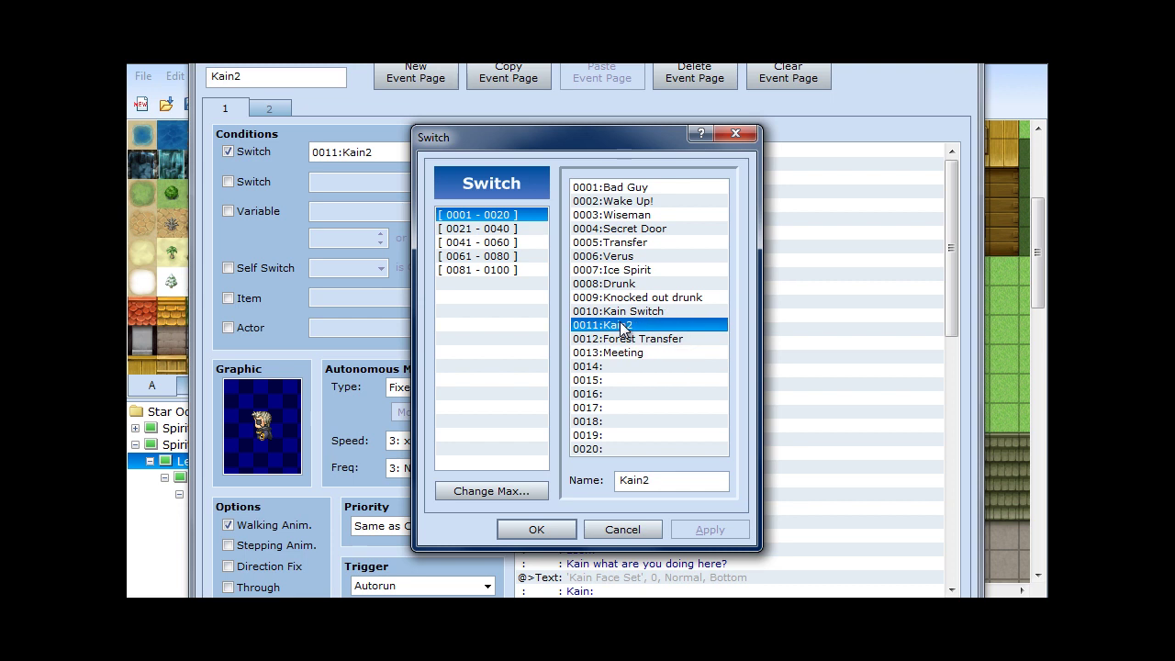
pyautogui.click(727, 137)
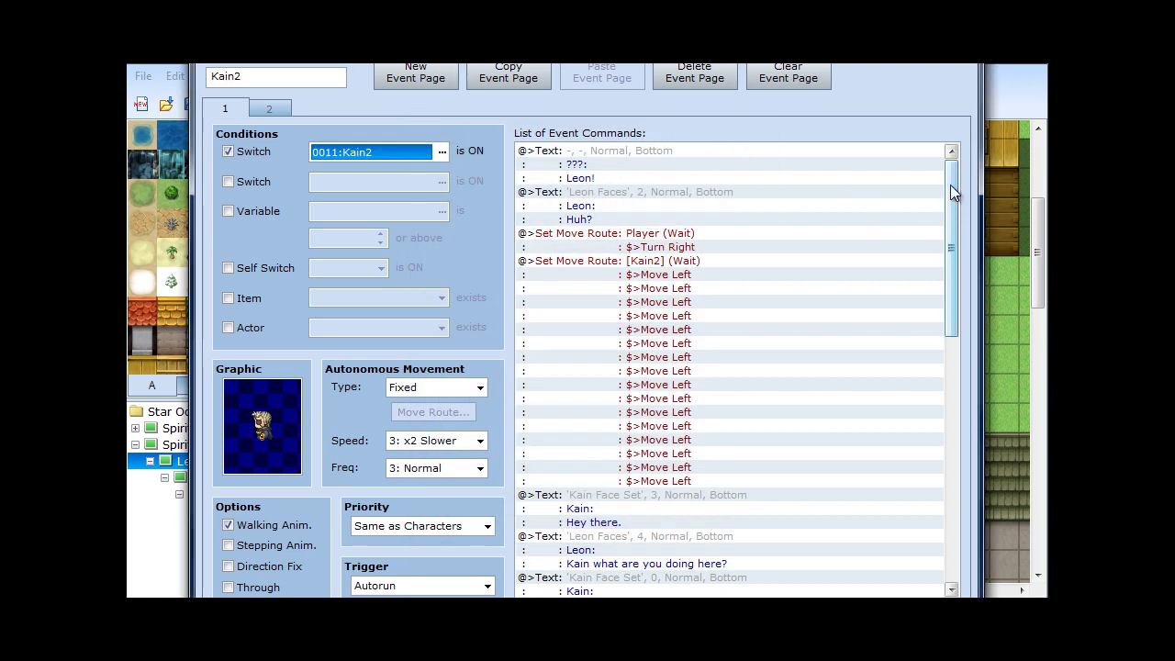
pyautogui.scroll(-1, 950, 182)
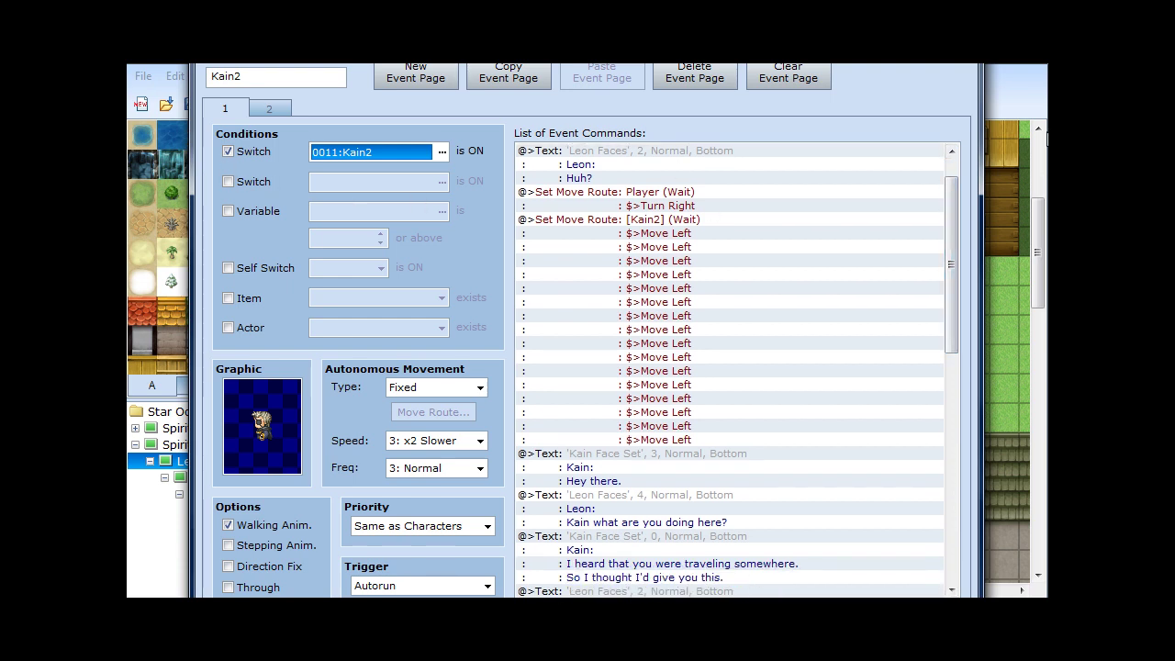
pyautogui.click(708, 595)
# Step: Return to the path below the house and reopen the Kain? event
pyautogui.moveTo(708, 595); pyautogui.dragTo(590, 595)
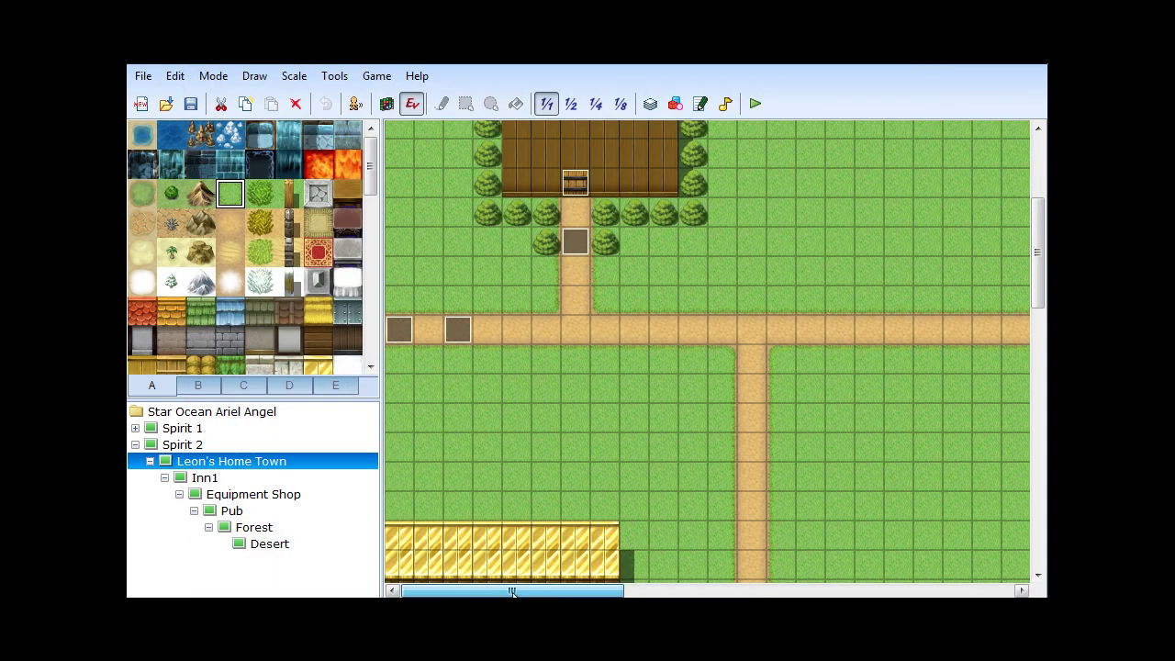
pyautogui.rightClick(465, 329)
pyautogui.click(415, 293)
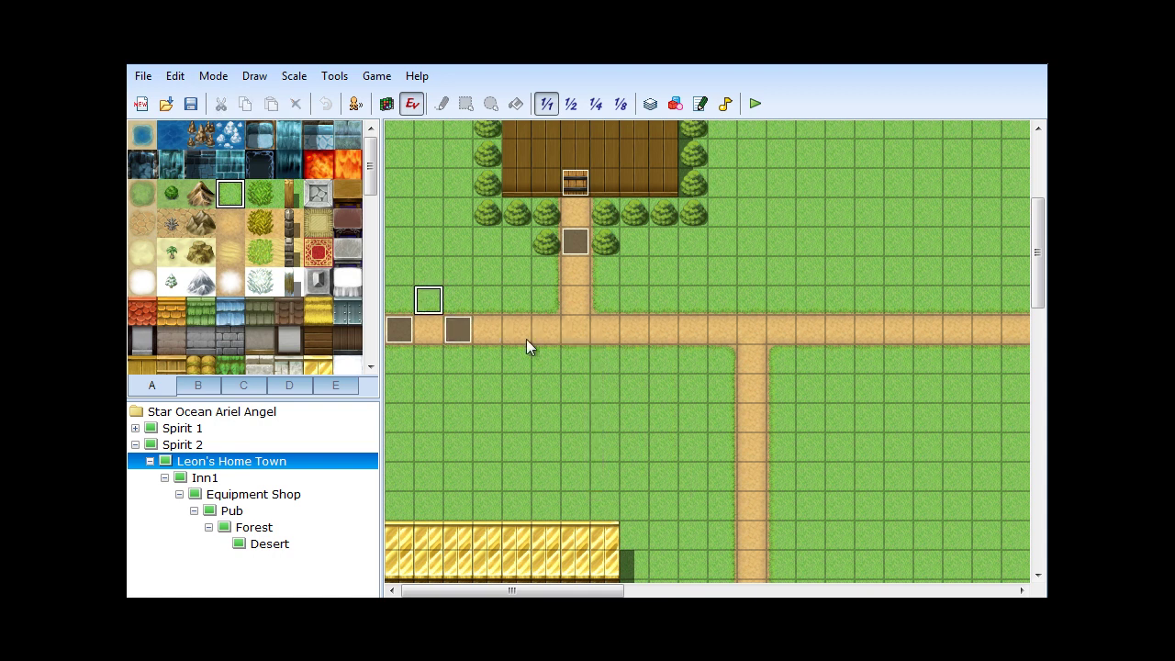
pyautogui.rightClick(457, 332)
pyautogui.click(533, 335)
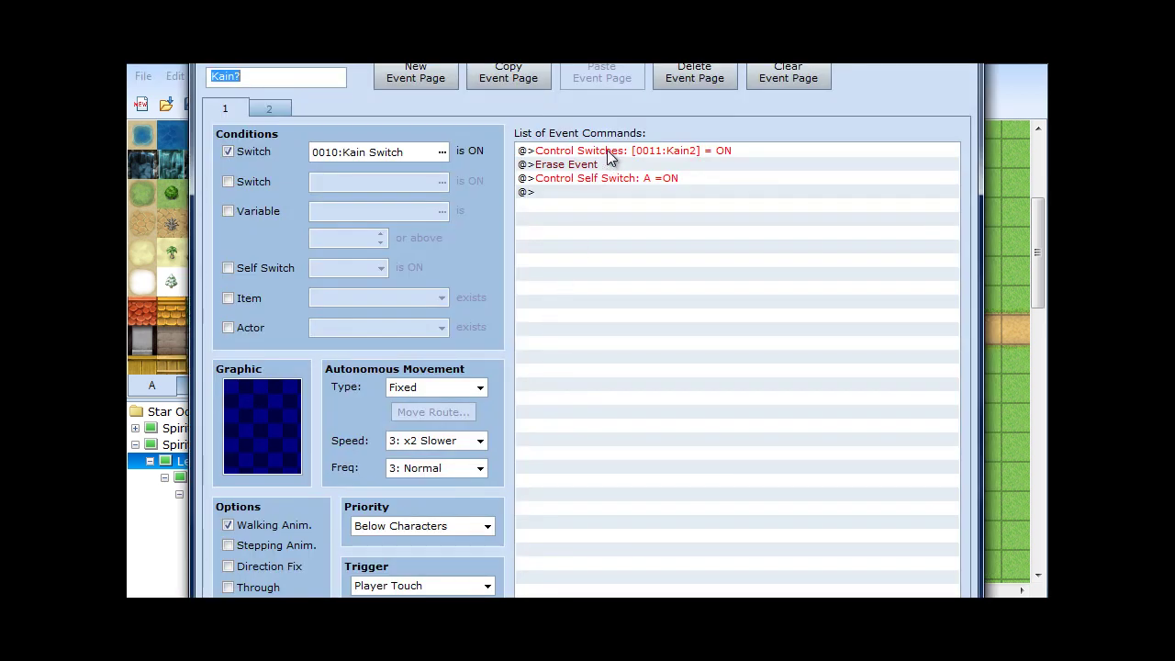
# Step: View the switch list of a new Control Switches command in the Kain? event, without adding the command
pyautogui.rightClick(606, 158)
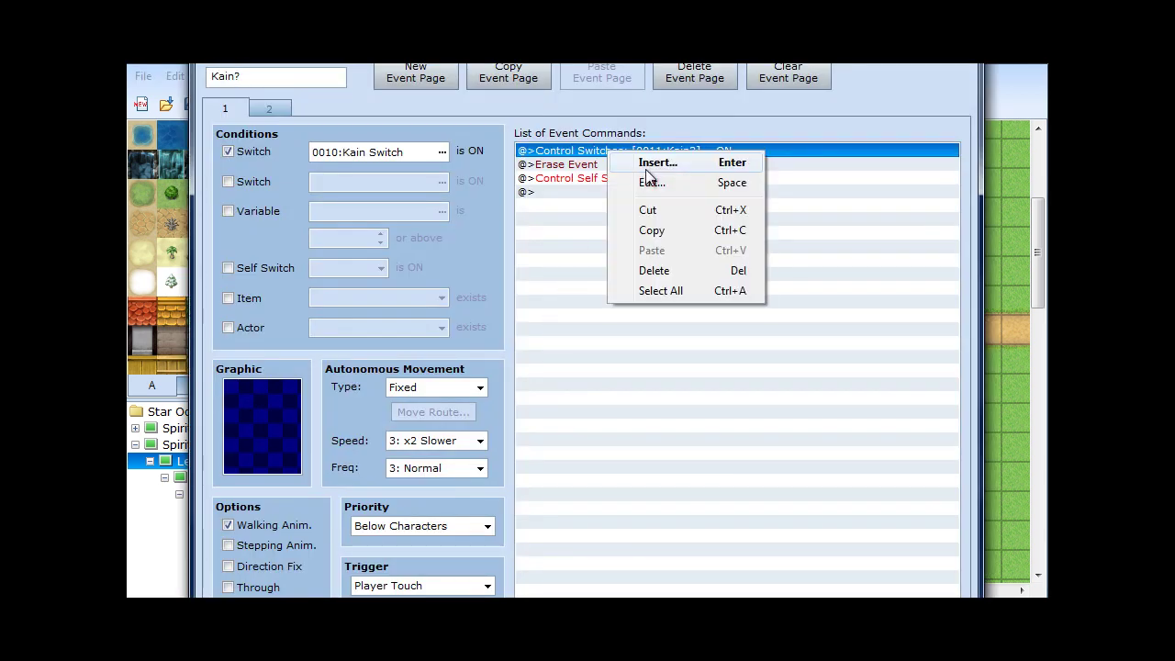
pyautogui.click(642, 162)
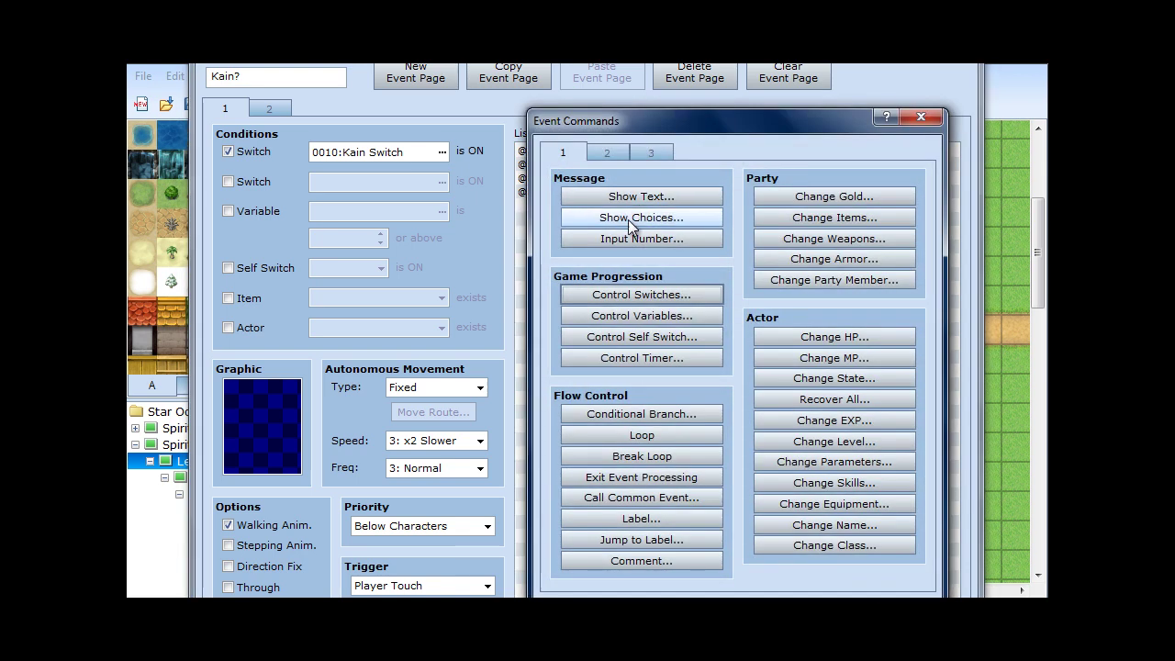
pyautogui.click(630, 298)
pyautogui.click(812, 328)
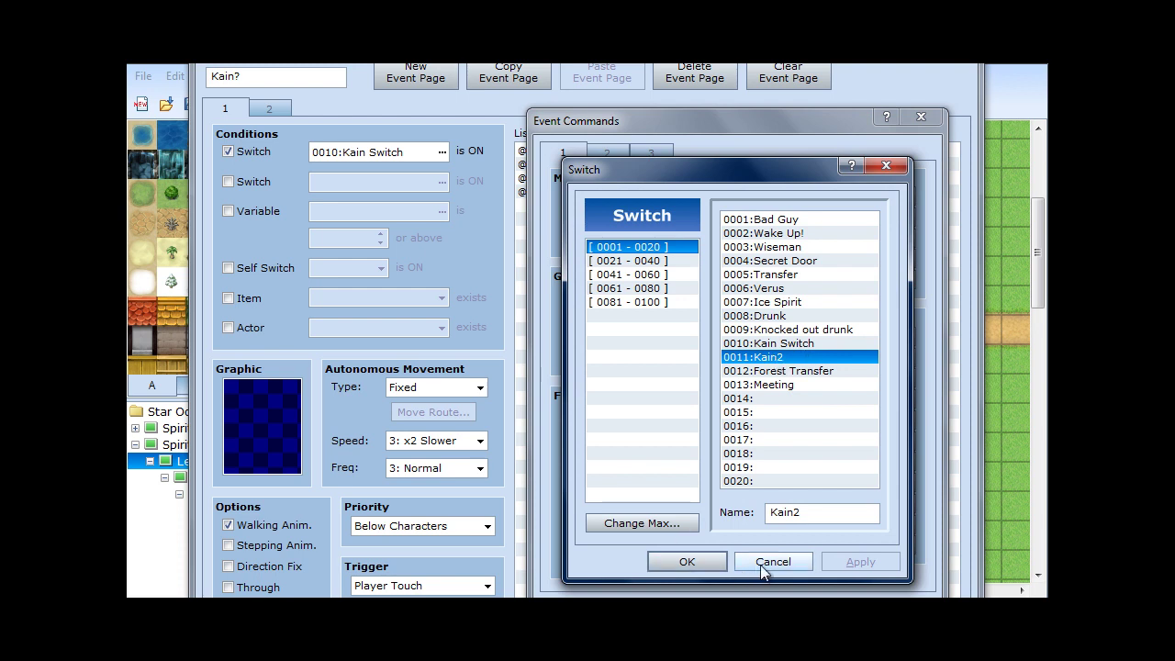
pyautogui.click(899, 173)
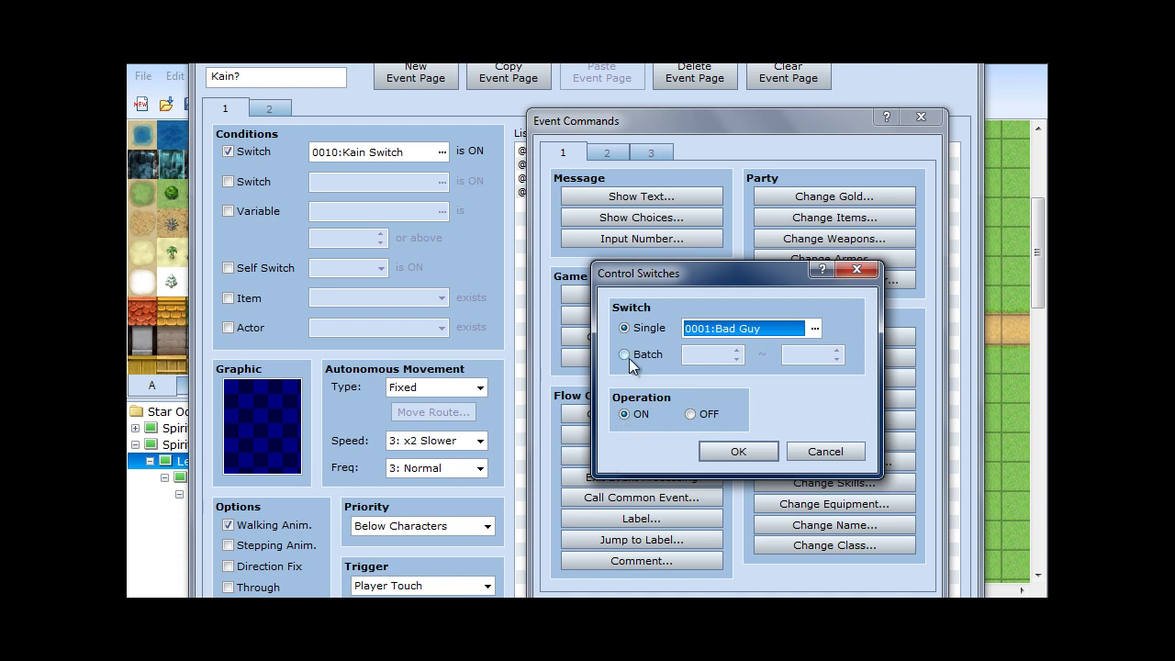
pyautogui.click(875, 274)
pyautogui.press('Escape')
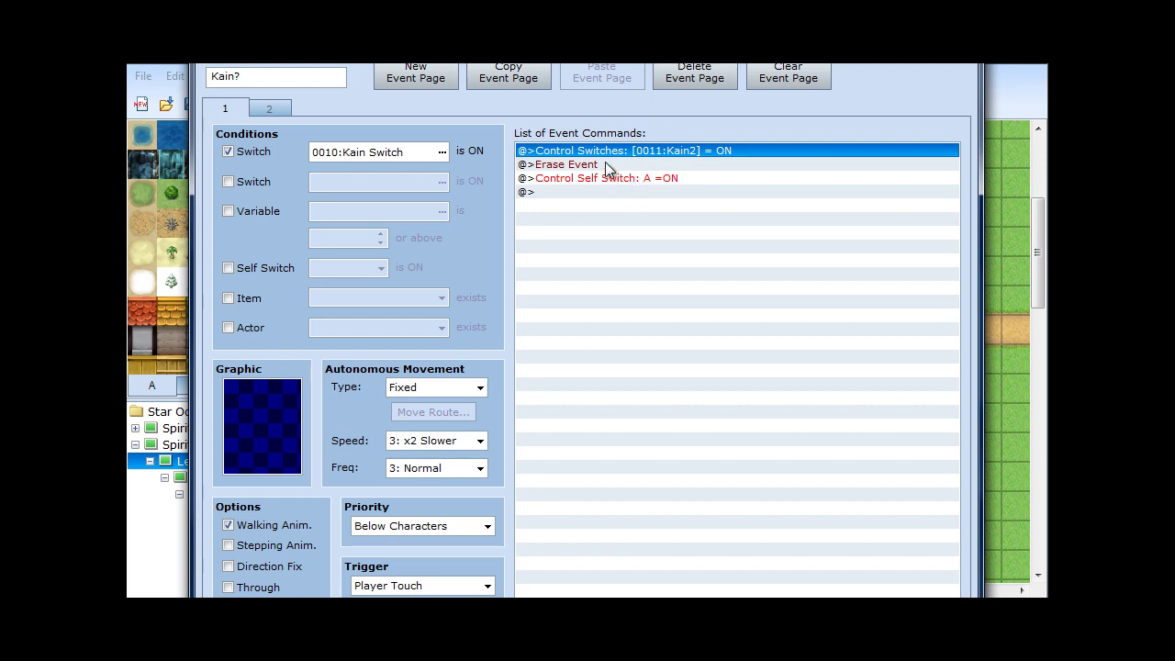
# Step: Review the Erase Event and Control Self Switch commands of the Kain? event and close it
pyautogui.click(577, 167)
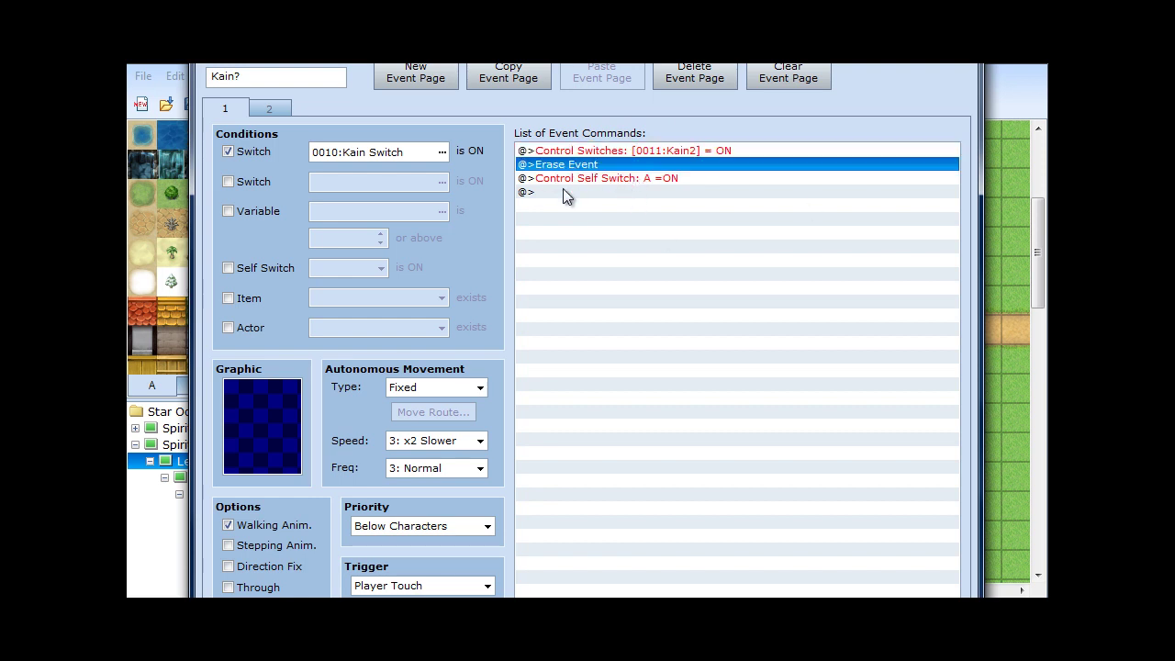
pyautogui.click(558, 195)
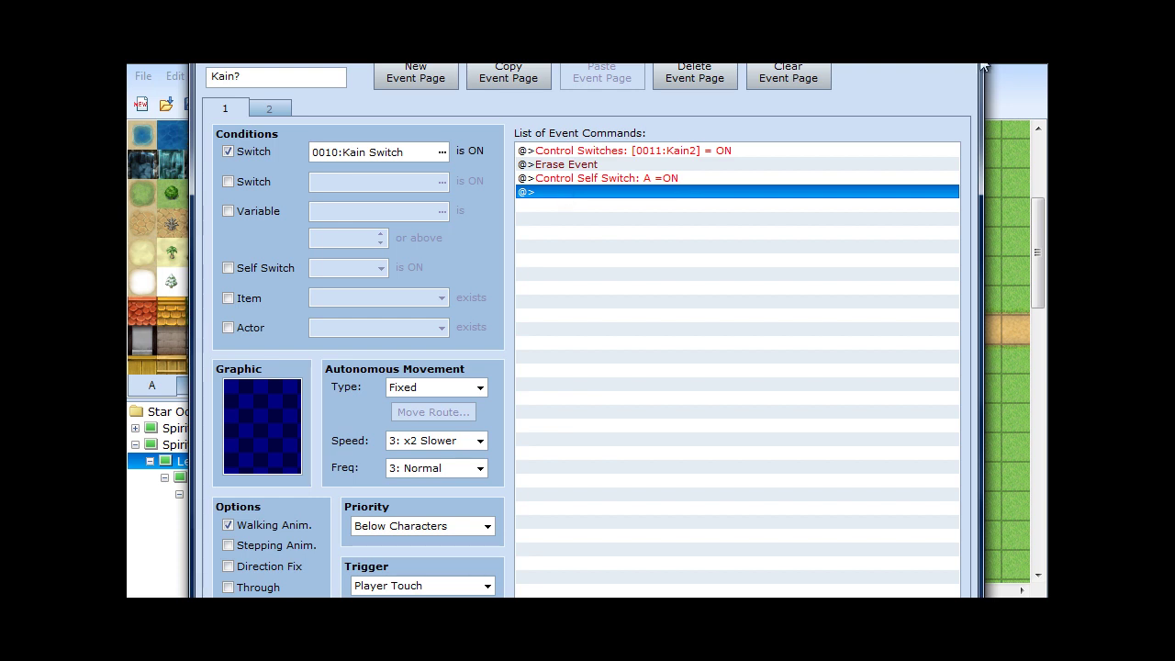
pyautogui.click(744, 629)
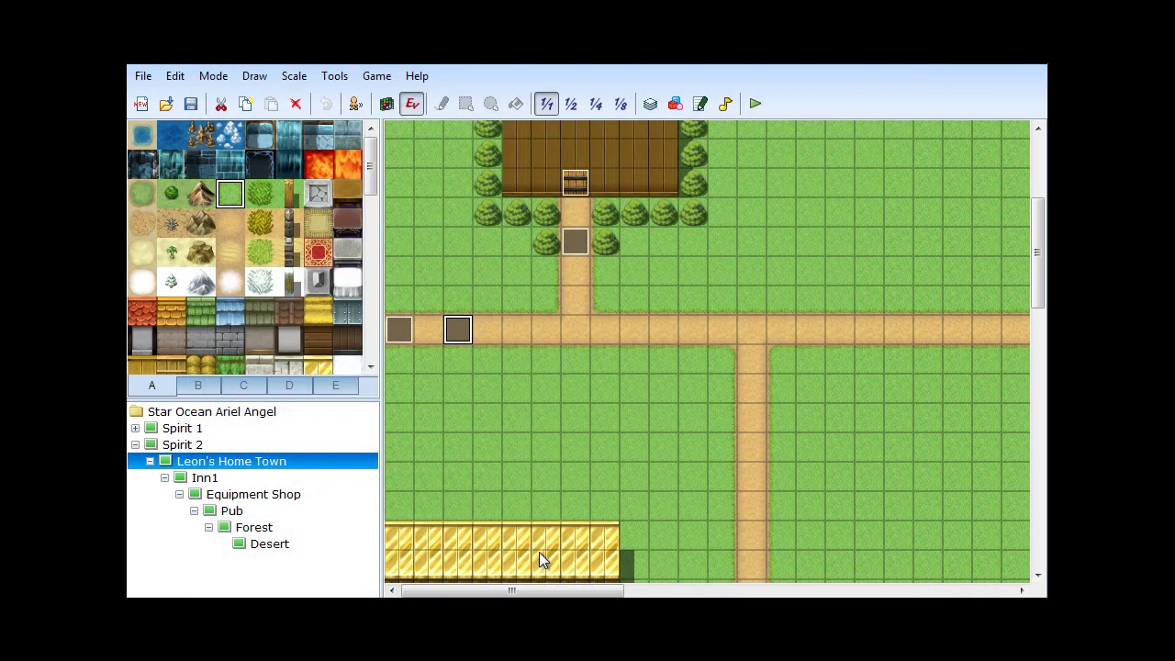
# Step: Open the Kain2 event near the inn and read its command list from the dialogue to the end
pyautogui.moveTo(535, 590); pyautogui.dragTo(630, 588)
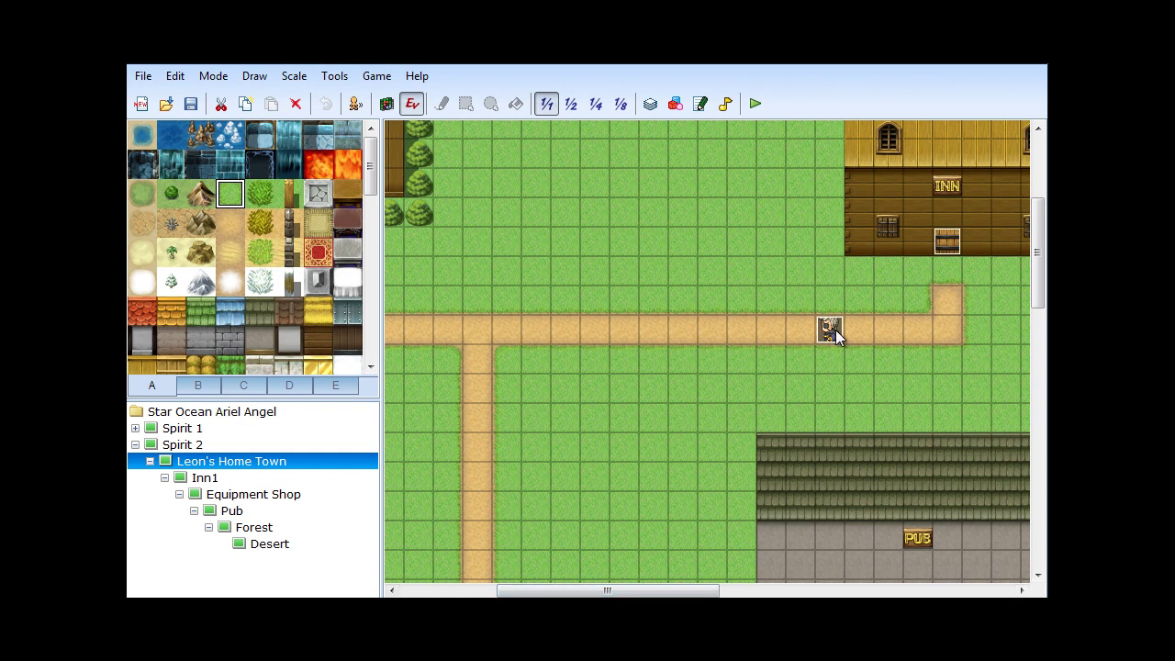
pyautogui.rightClick(830, 336)
pyautogui.click(837, 344)
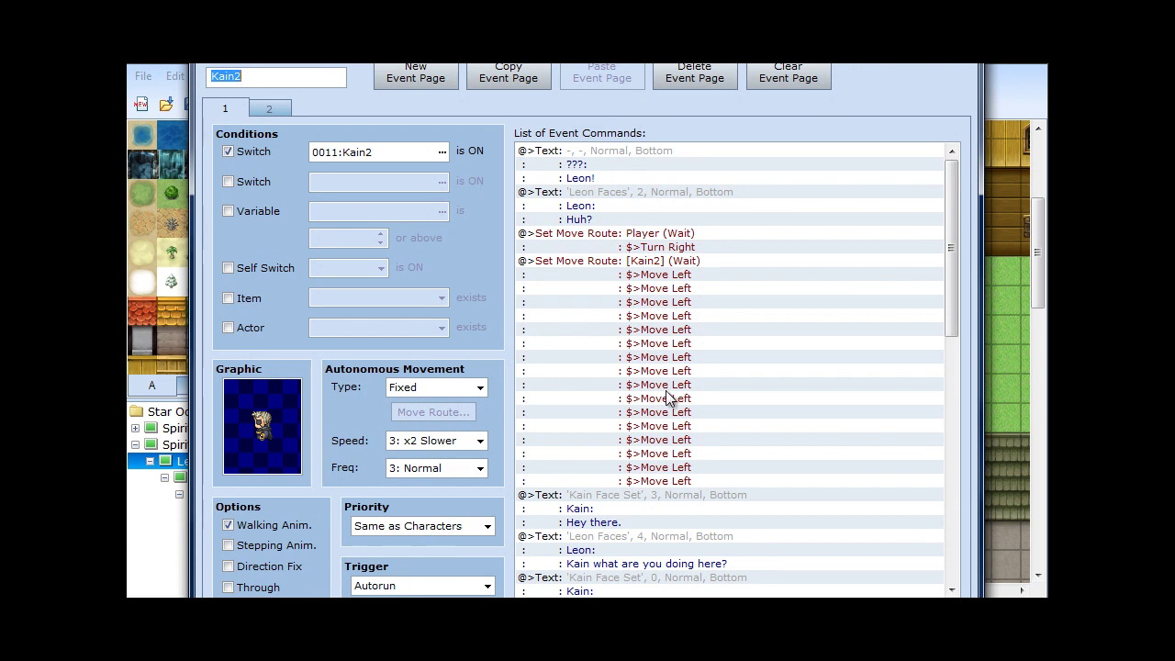
pyautogui.moveTo(949, 203); pyautogui.dragTo(948, 498)
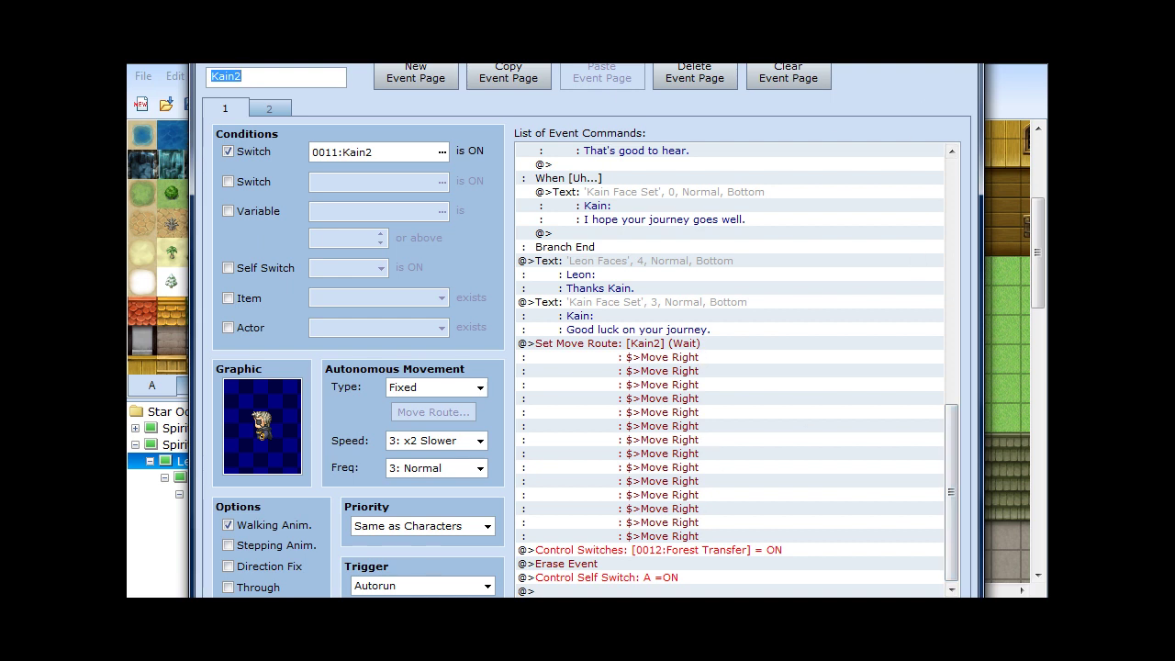
pyautogui.press('Escape')
# Step: Reopen the Kain2 event and examine the Control Switches command for Forest Transfer at the end of its list
pyautogui.moveTo(593, 591); pyautogui.dragTo(494, 591)
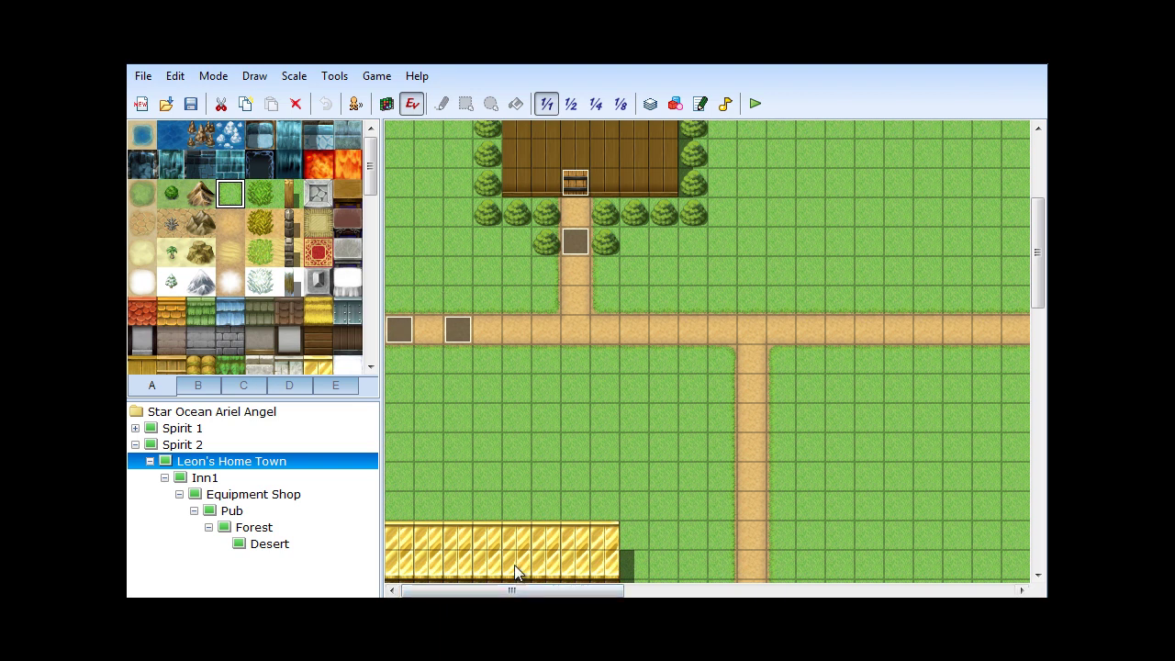
pyautogui.moveTo(515, 592); pyautogui.dragTo(473, 592)
pyautogui.moveTo(569, 590); pyautogui.dragTo(446, 569)
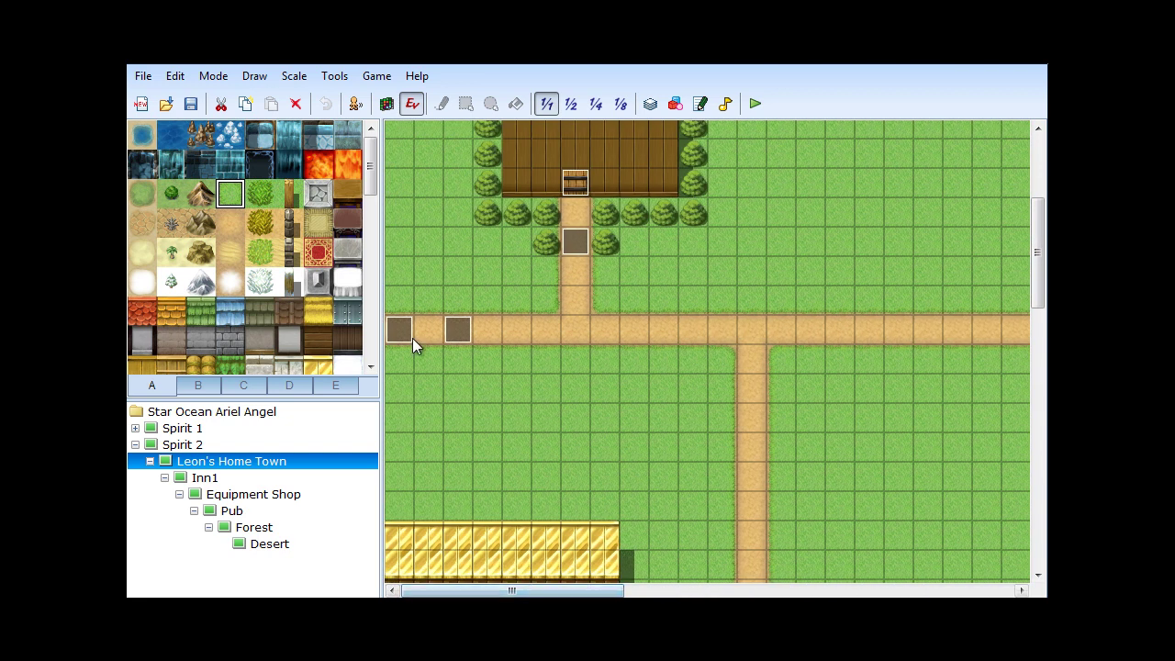
pyautogui.moveTo(564, 590); pyautogui.dragTo(748, 590)
pyautogui.rightClick(530, 330)
pyautogui.click(560, 339)
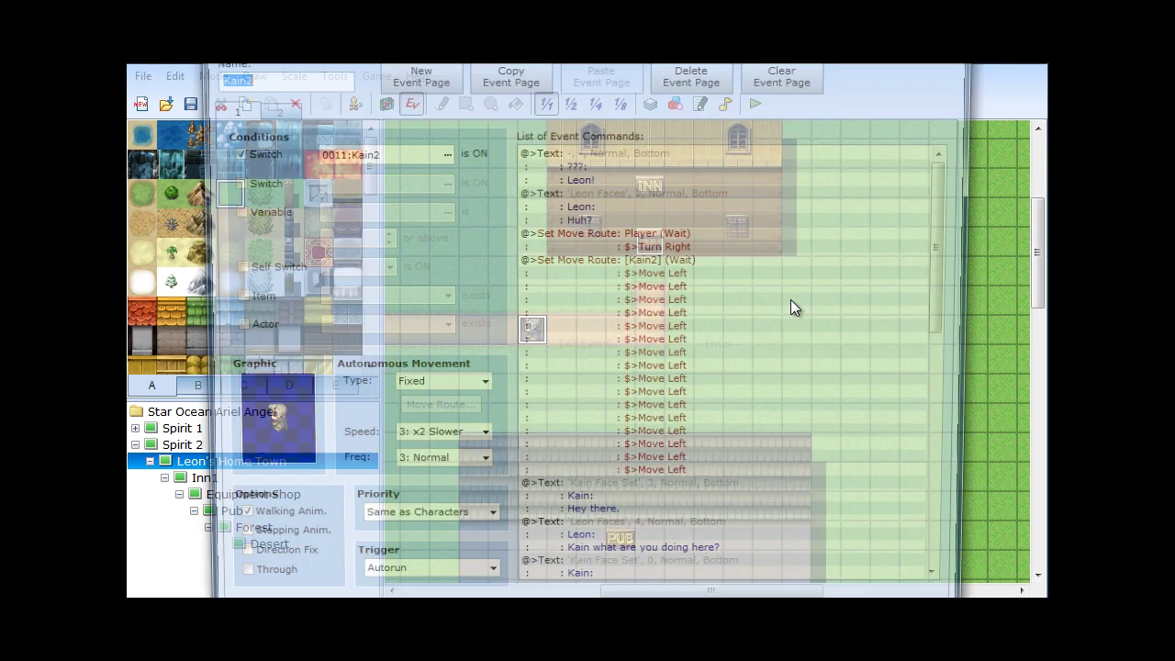
pyautogui.moveTo(950, 244); pyautogui.dragTo(948, 510)
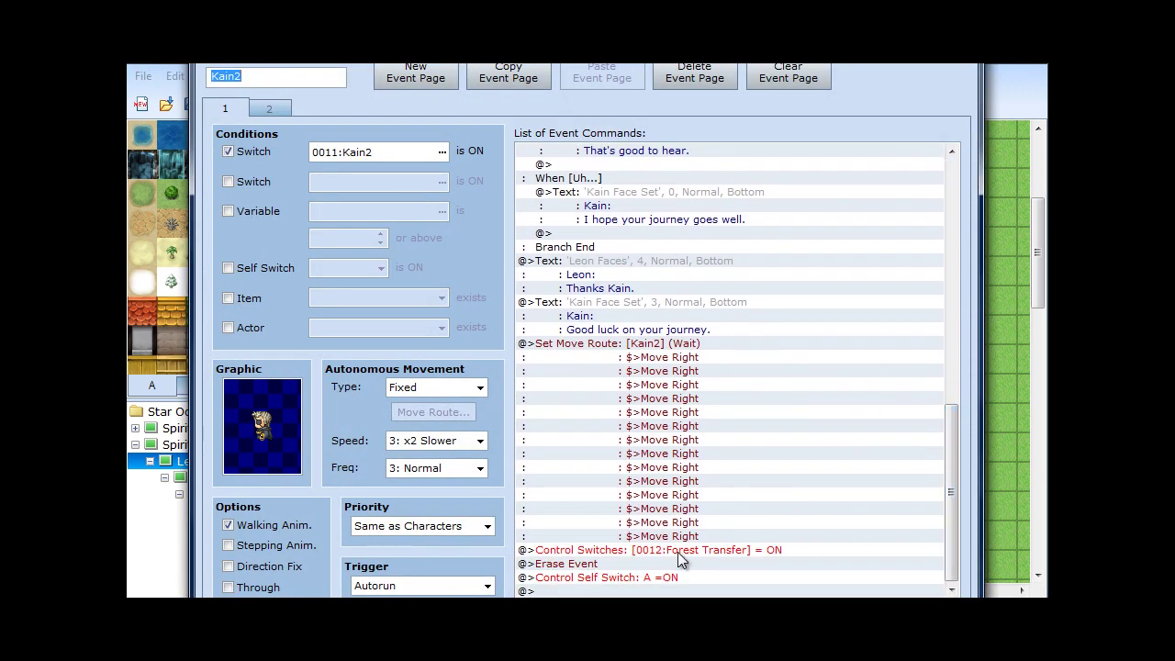
pyautogui.press('Escape')
# Step: Open the event at the far left end of the path and review its switch condition and Transfer Player command
pyautogui.moveTo(638, 591); pyautogui.dragTo(422, 591)
pyautogui.rightClick(399, 336)
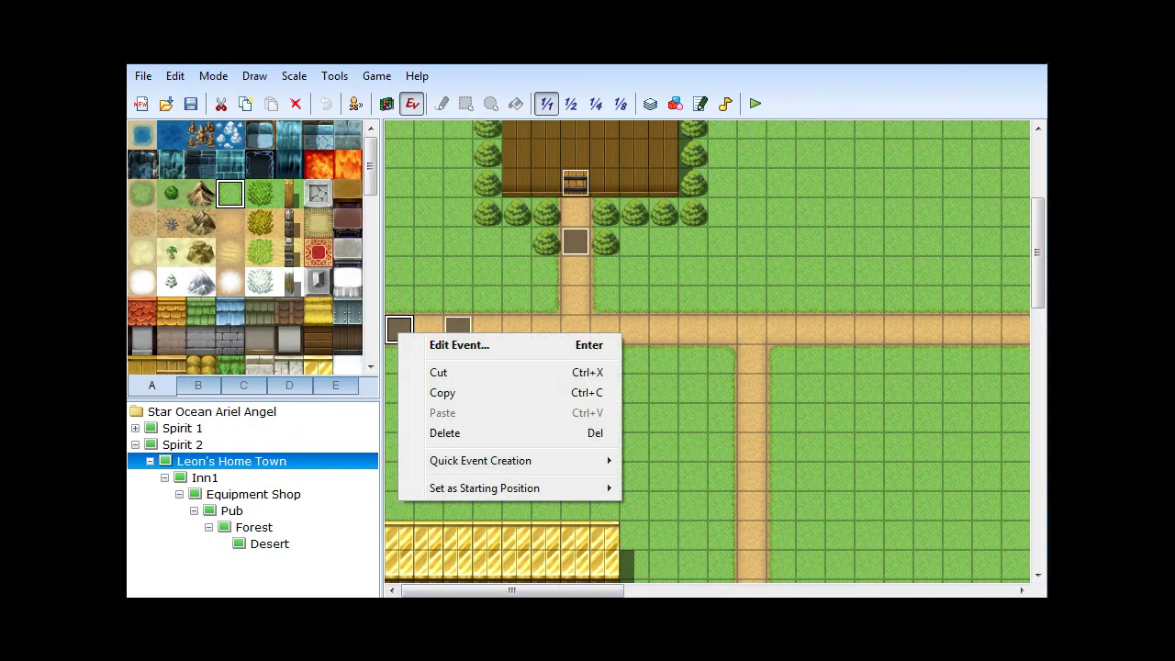
pyautogui.click(461, 343)
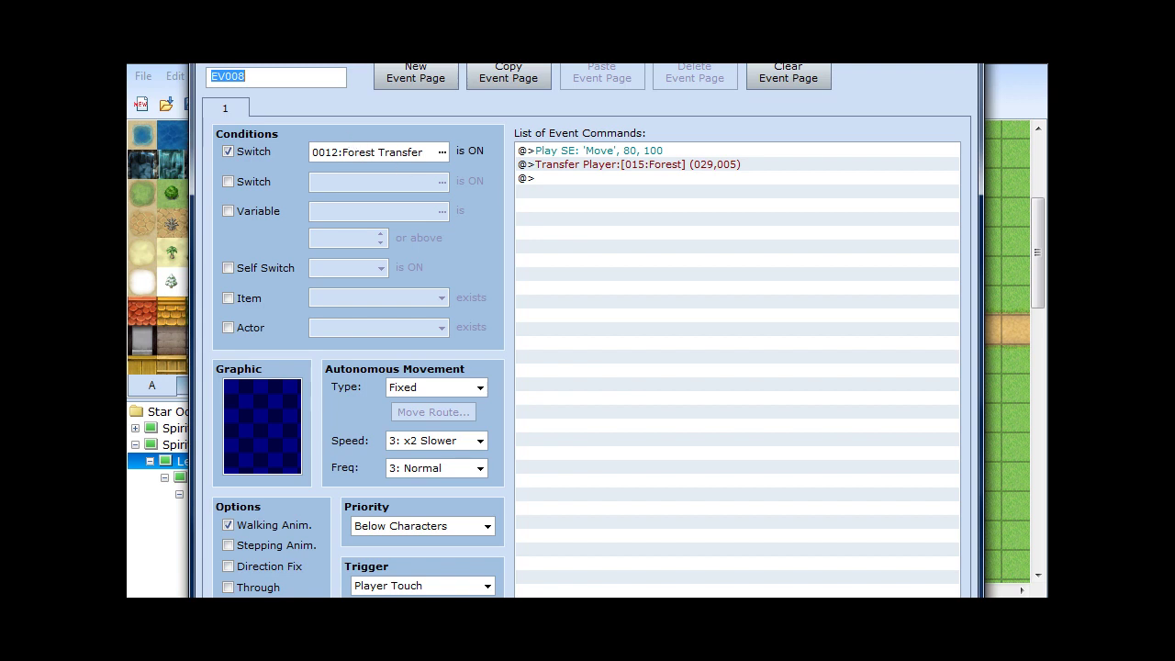
pyautogui.press('Return')
# Step: Launch a playtest of the game and continue from the saved game
pyautogui.click(754, 104)
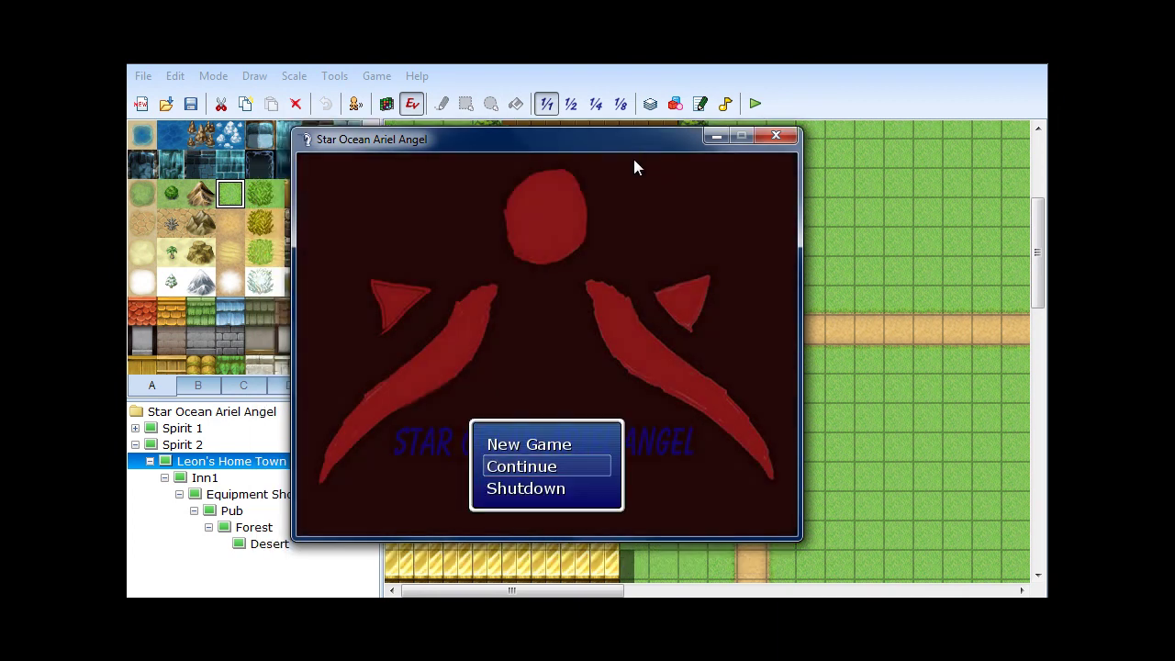
pyautogui.press('Return')
pyautogui.press('Return')
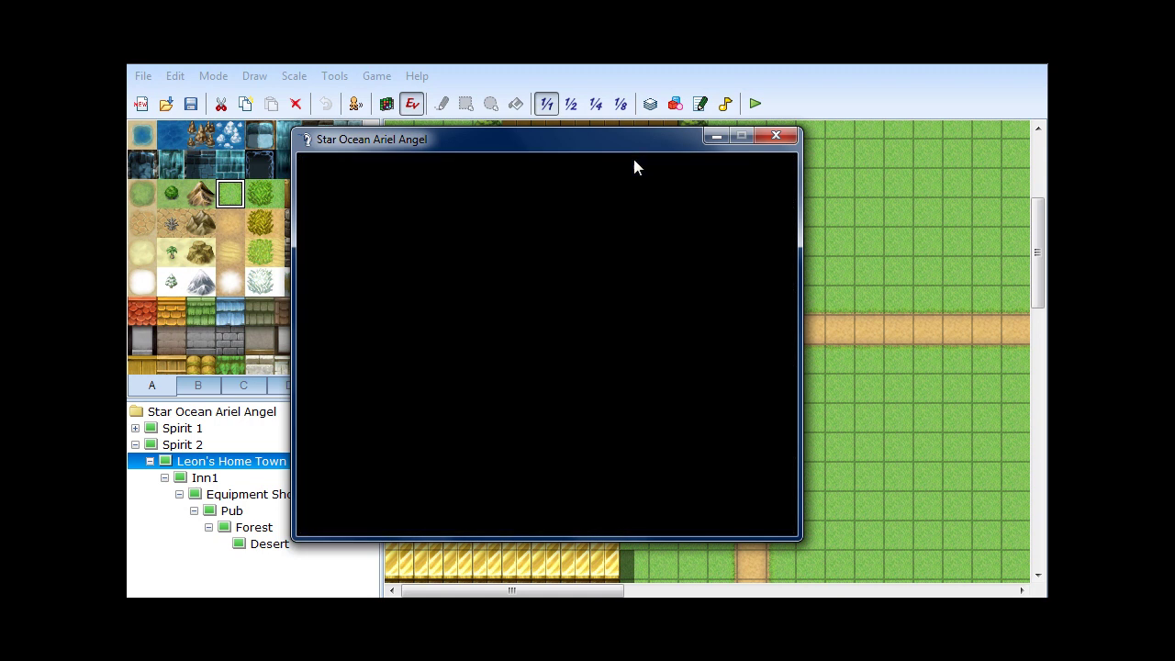
# Step: Walk the character down the path from the house and onto the grass below the main road
pyautogui.press('Left')
pyautogui.press('Down')
pyautogui.press('Left')
pyautogui.press('Down')
pyautogui.press('Down')
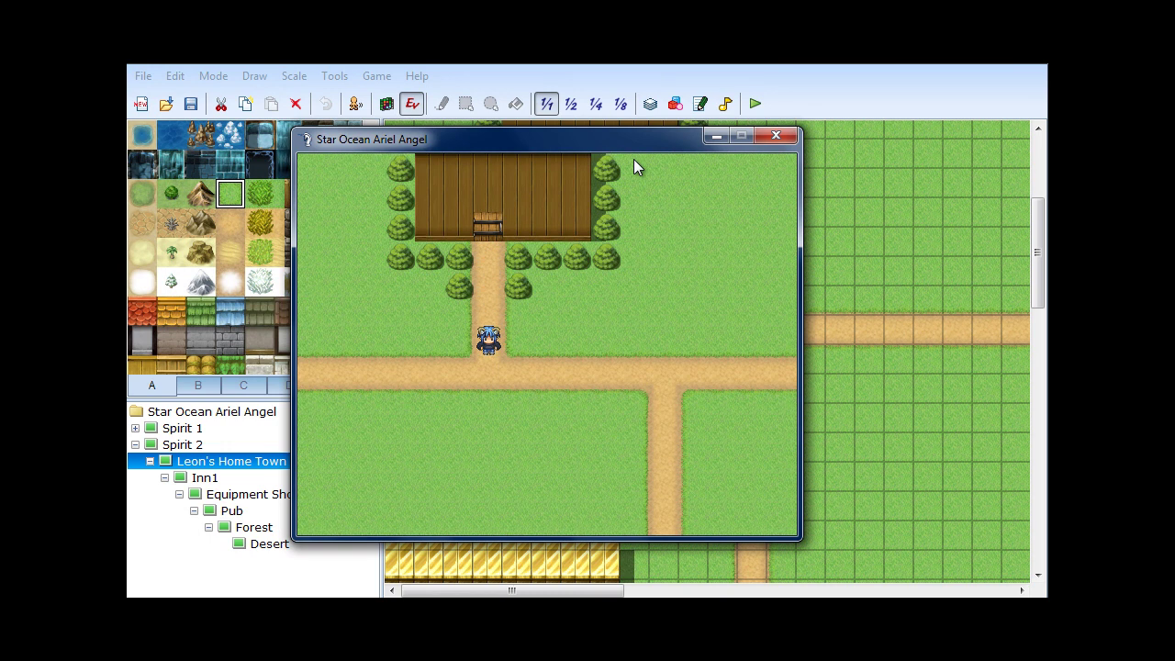
pyautogui.press('Left')
pyautogui.press('Left')
pyautogui.press('Down')
pyautogui.press('Up')
pyautogui.press('Down')
pyautogui.press('Up')
pyautogui.press('Down')
pyautogui.press('Down')
# Step: Walk the character east across the grass, up onto the main road, and back west to the Kain? event tile
pyautogui.press('Right')
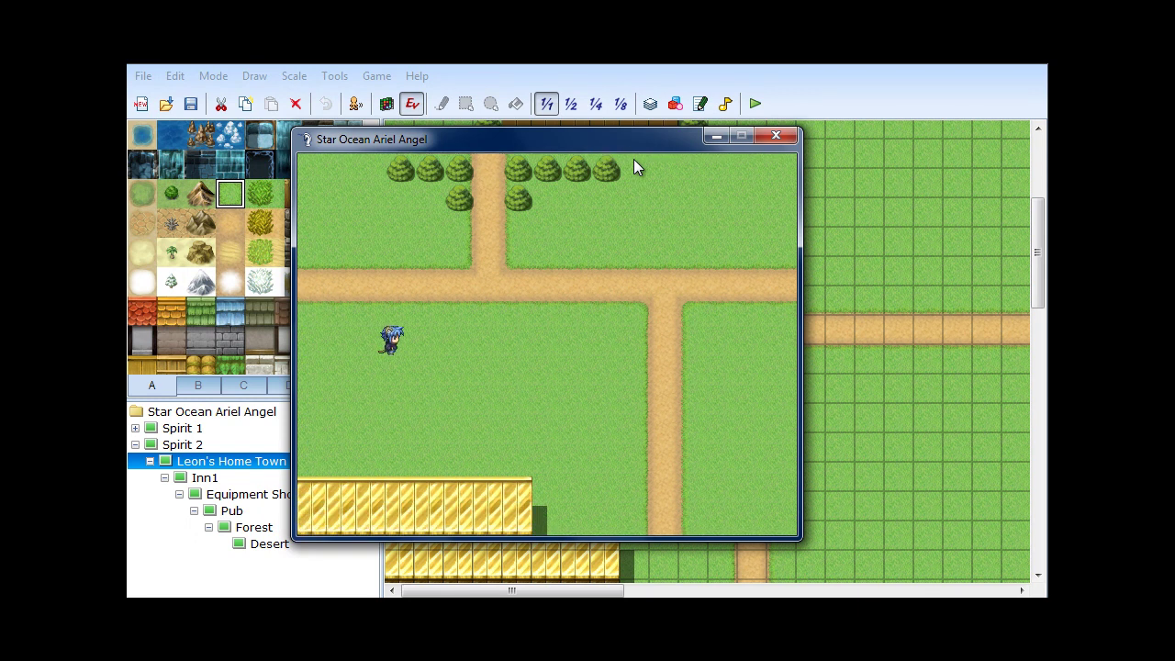
pyautogui.press('Right')
pyautogui.press('Up')
pyautogui.press('Right')
pyautogui.press('Right')
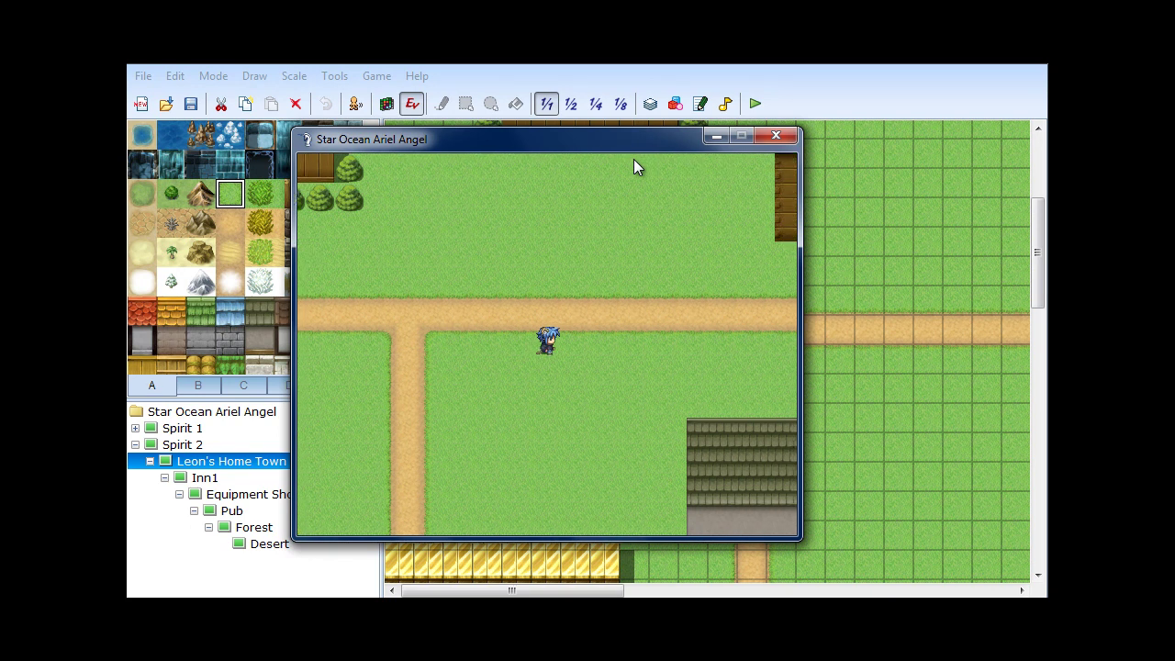
pyautogui.press('Up')
pyautogui.press('Left')
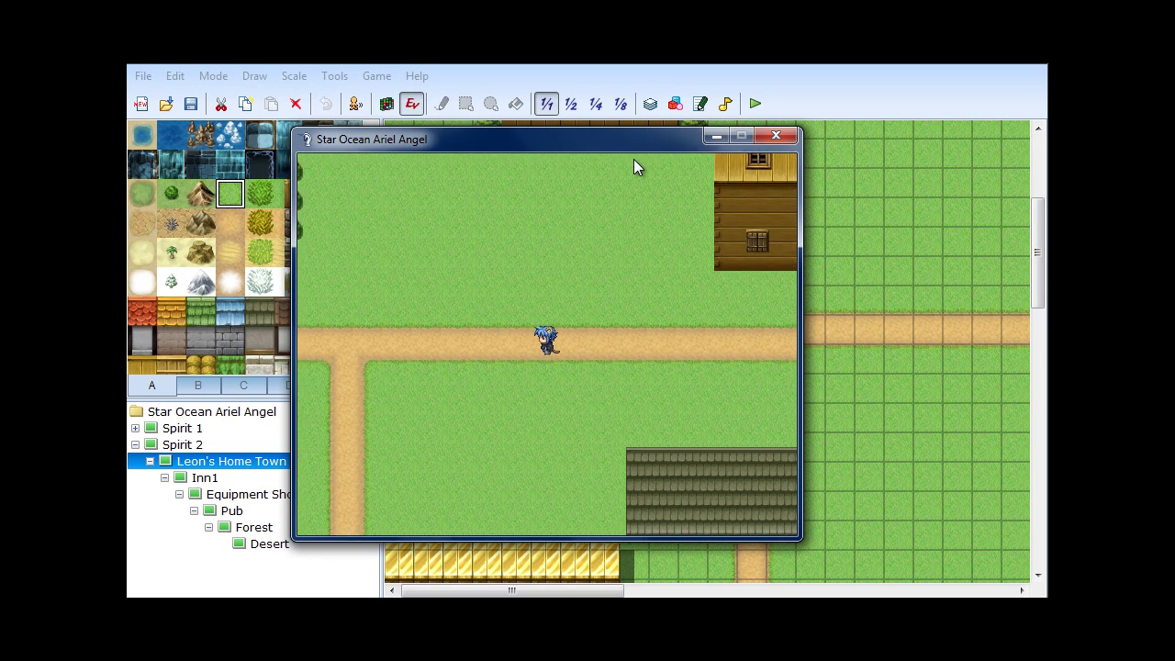
pyautogui.press('Left')
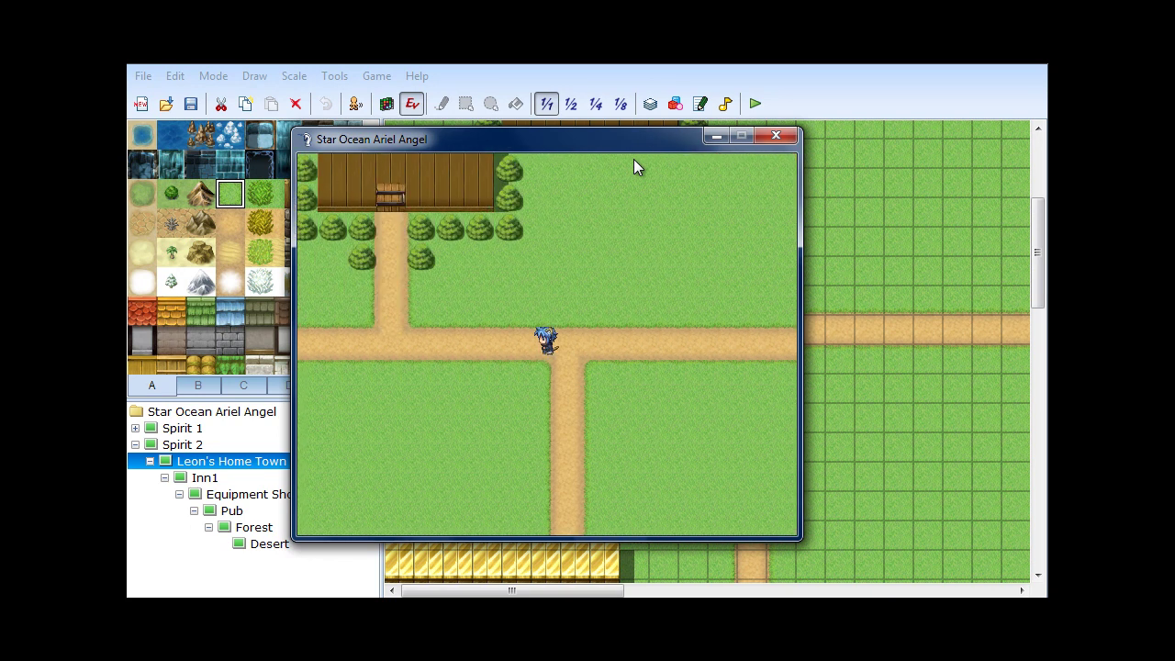
pyautogui.press('Left')
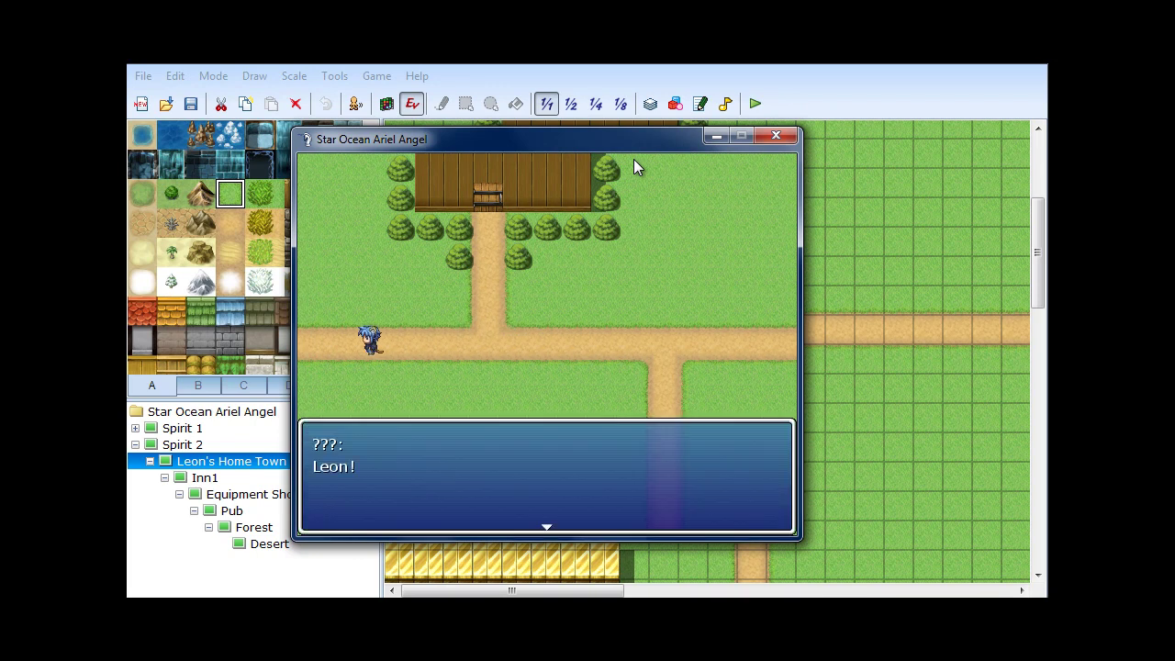
# Step: Advance through the event's dialogue with Leon and close the playtest
pyautogui.press('Return')
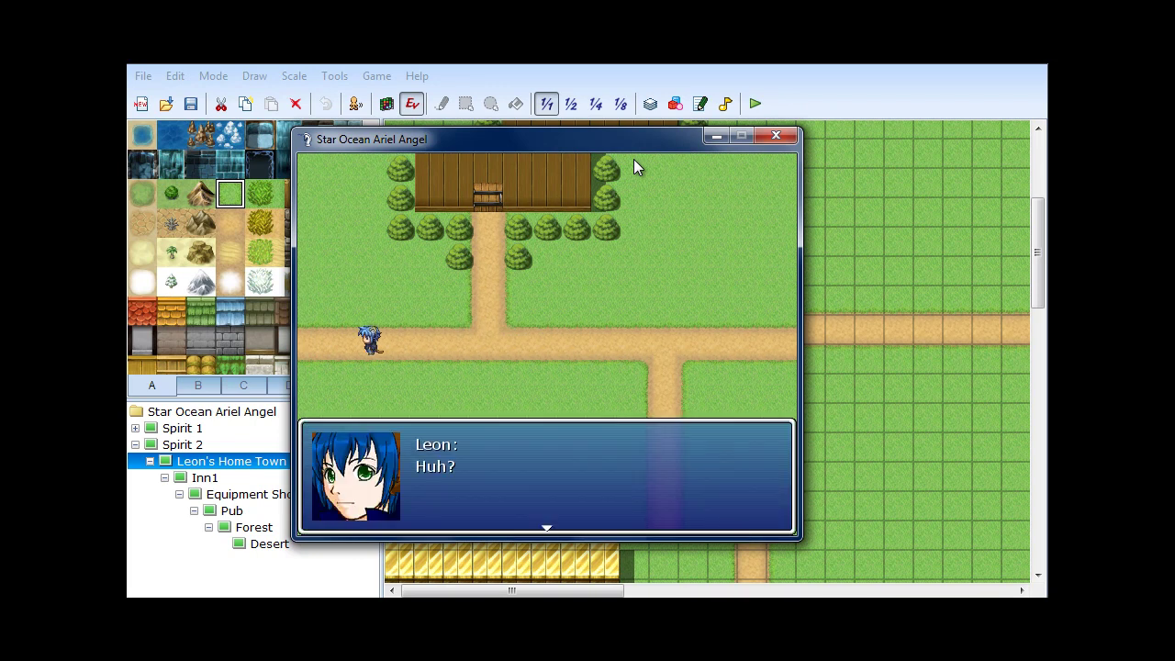
pyautogui.press('Return')
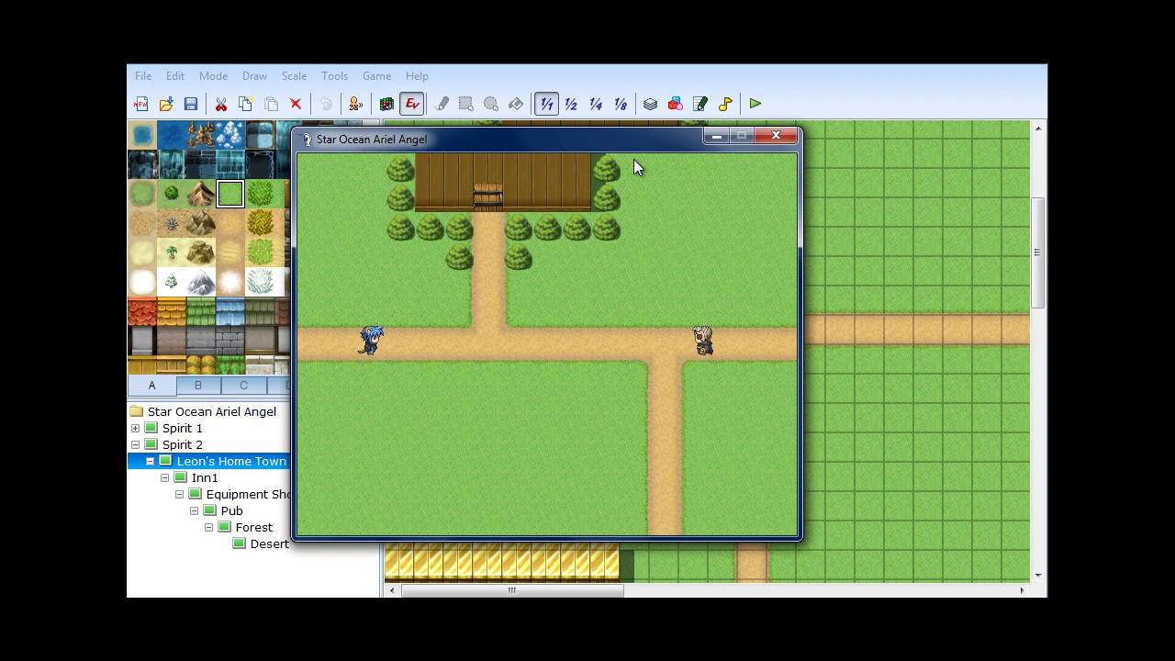
pyautogui.click(781, 135)
# Step: Reopen the Kain? event on the road and examine its Control Self Switch: A =ON command
pyautogui.moveTo(512, 590); pyautogui.dragTo(472, 590)
pyautogui.rightClick(462, 326)
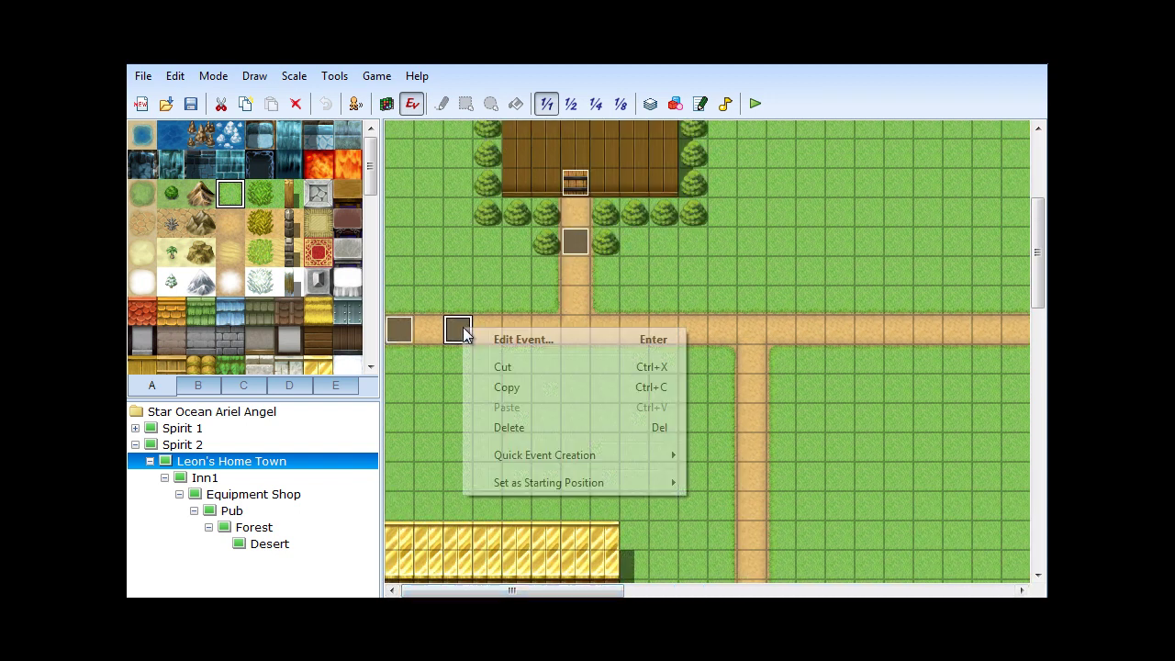
pyautogui.click(548, 342)
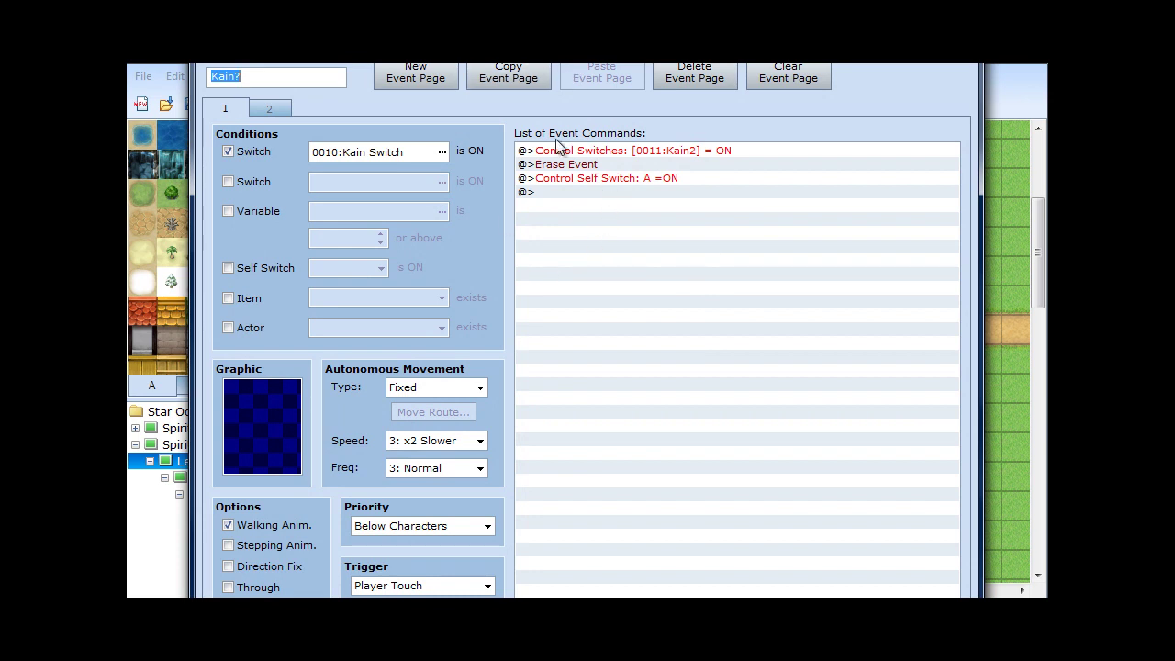
pyautogui.click(591, 180)
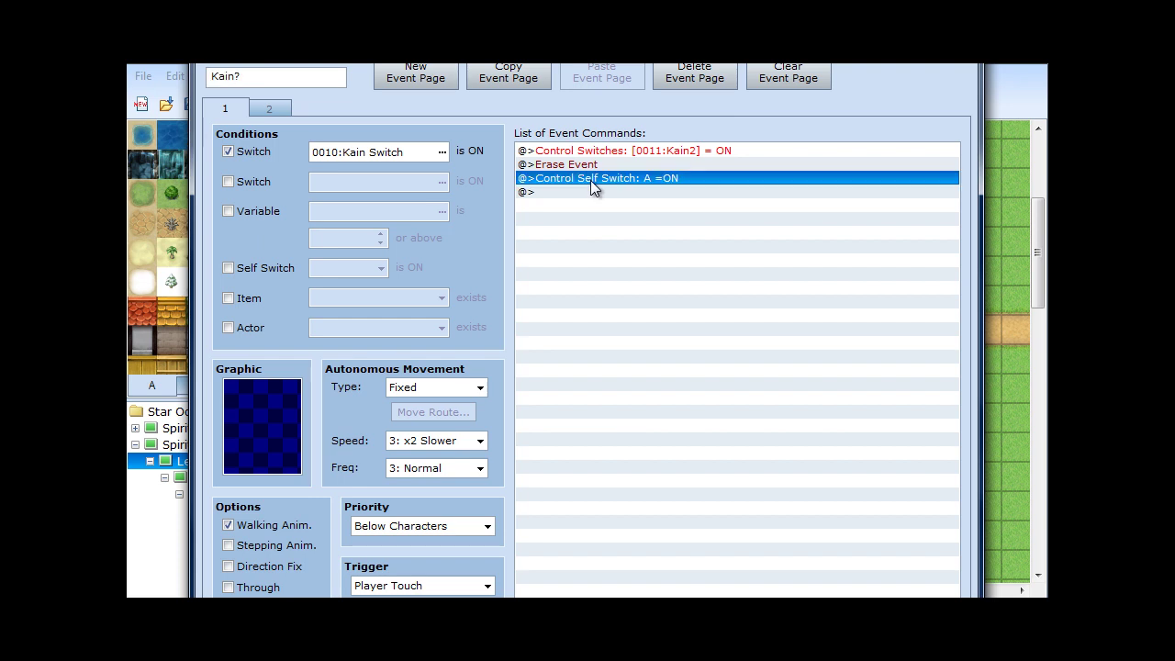
# Step: View the settings for a new Control Self Switch command, and check the Self Switch A condition on the event's page 2
pyautogui.rightClick(669, 178)
pyautogui.click(700, 187)
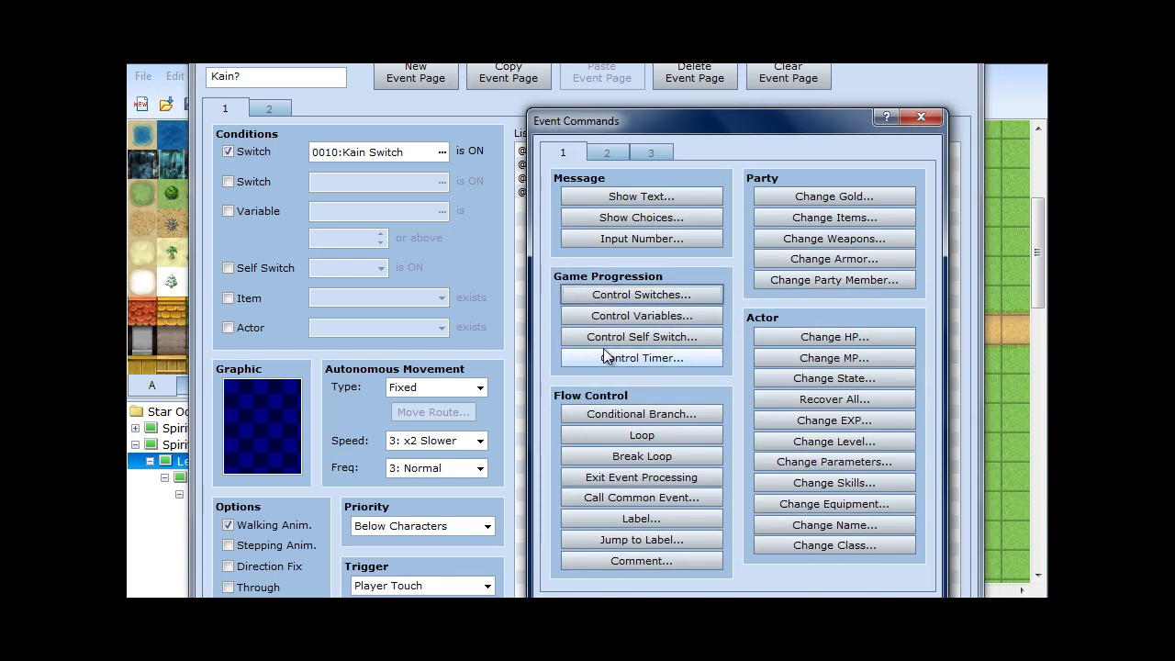
pyautogui.click(620, 339)
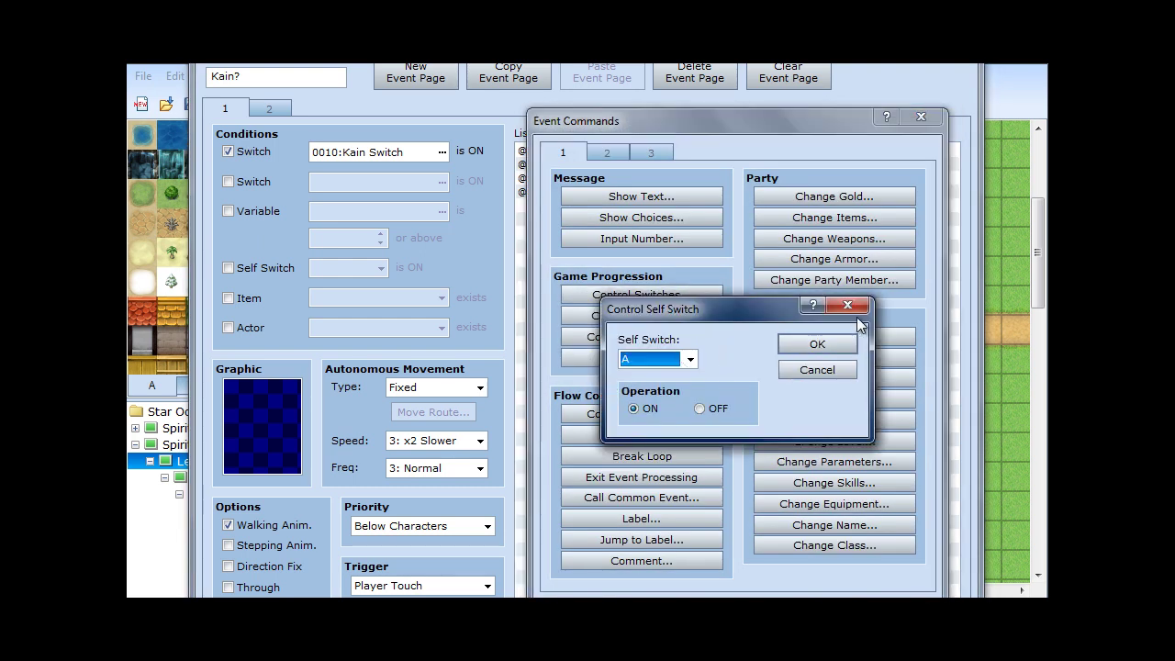
pyautogui.click(817, 343)
pyautogui.click(920, 116)
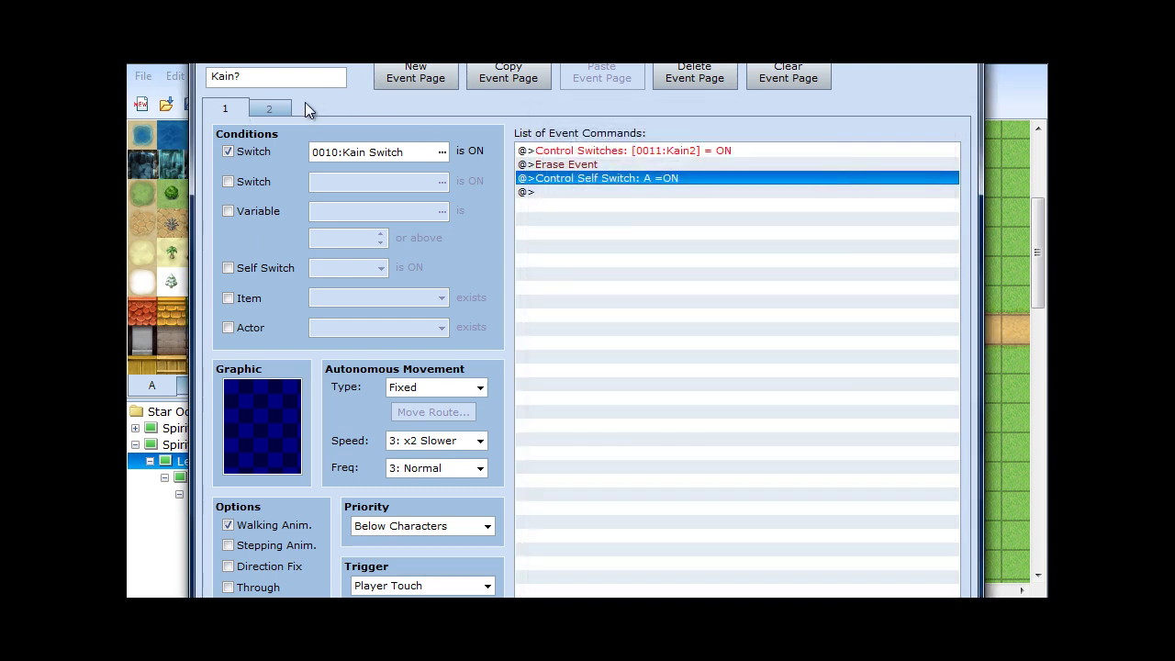
pyautogui.click(271, 109)
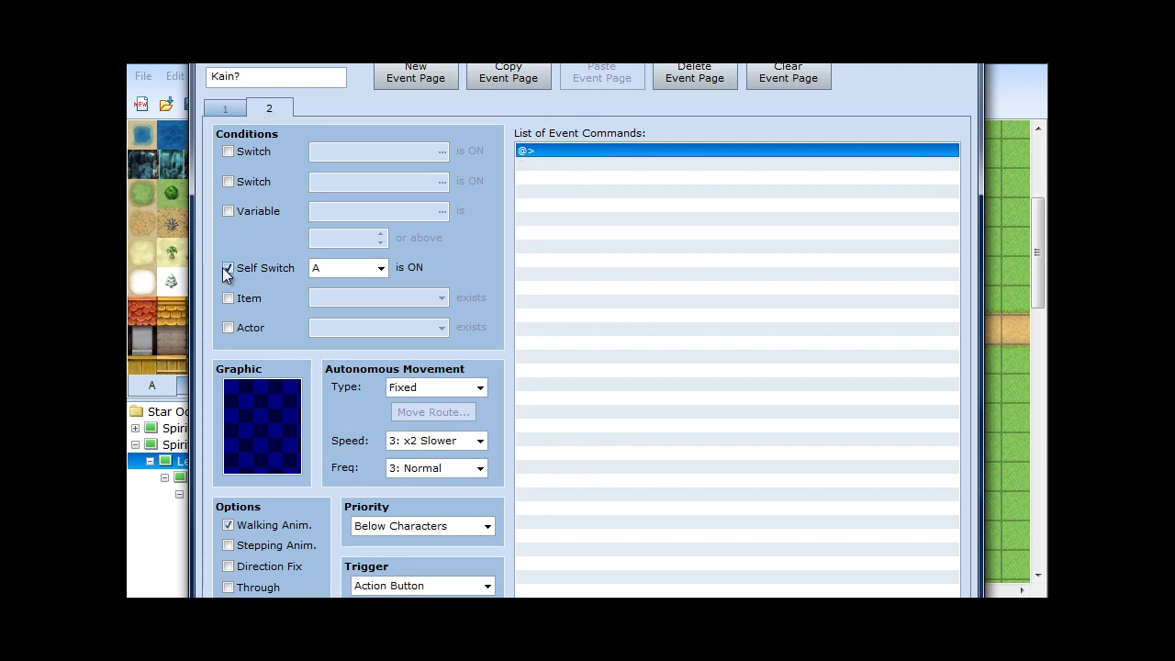
pyautogui.click(725, 624)
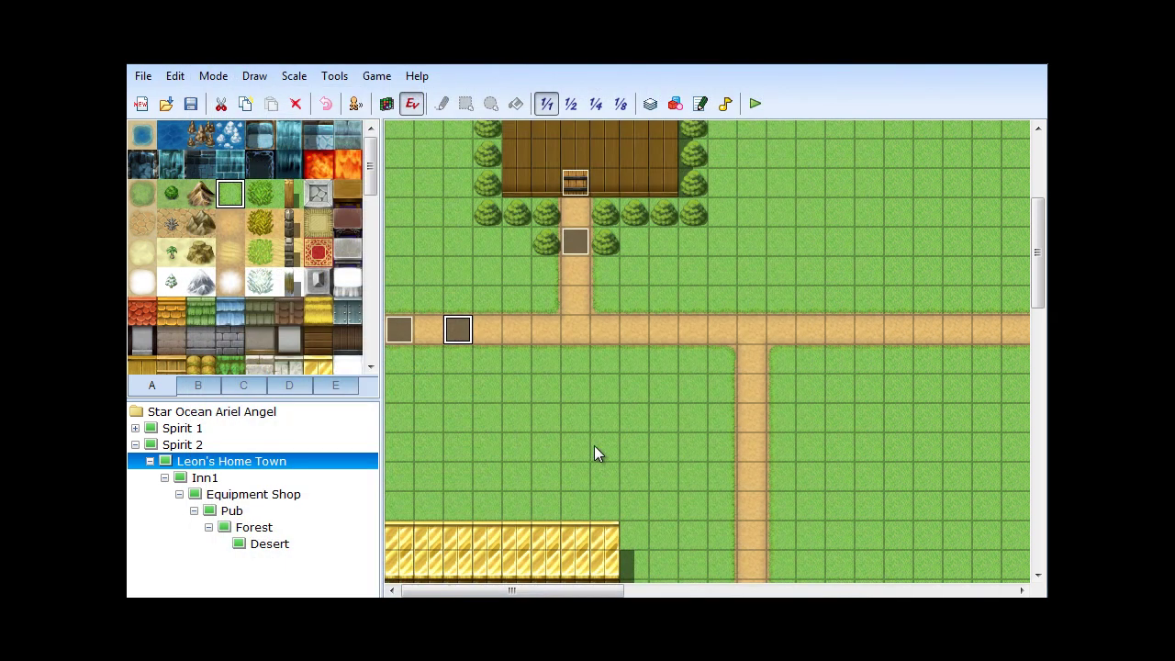
# Step: Save the current project and create a new project with Switches as its folder name and game title
pyautogui.moveTo(613, 590); pyautogui.dragTo(525, 551)
pyautogui.click(195, 106)
pyautogui.moveTo(511, 590); pyautogui.dragTo(711, 590)
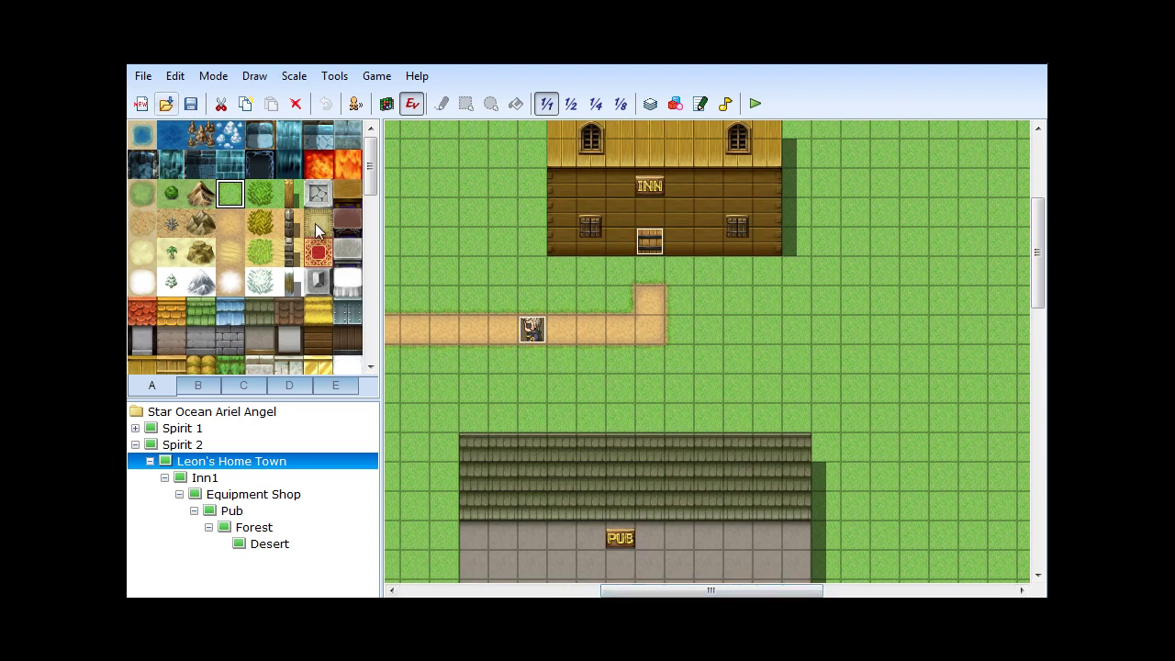
pyautogui.click(141, 104)
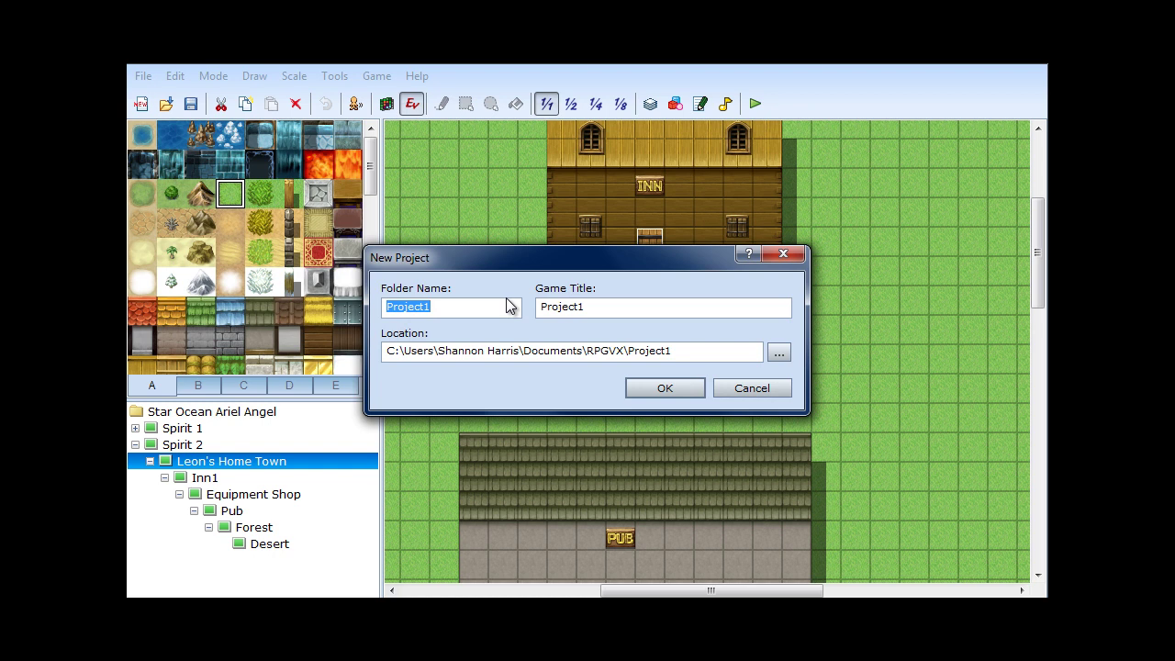
pyautogui.write('Sw')
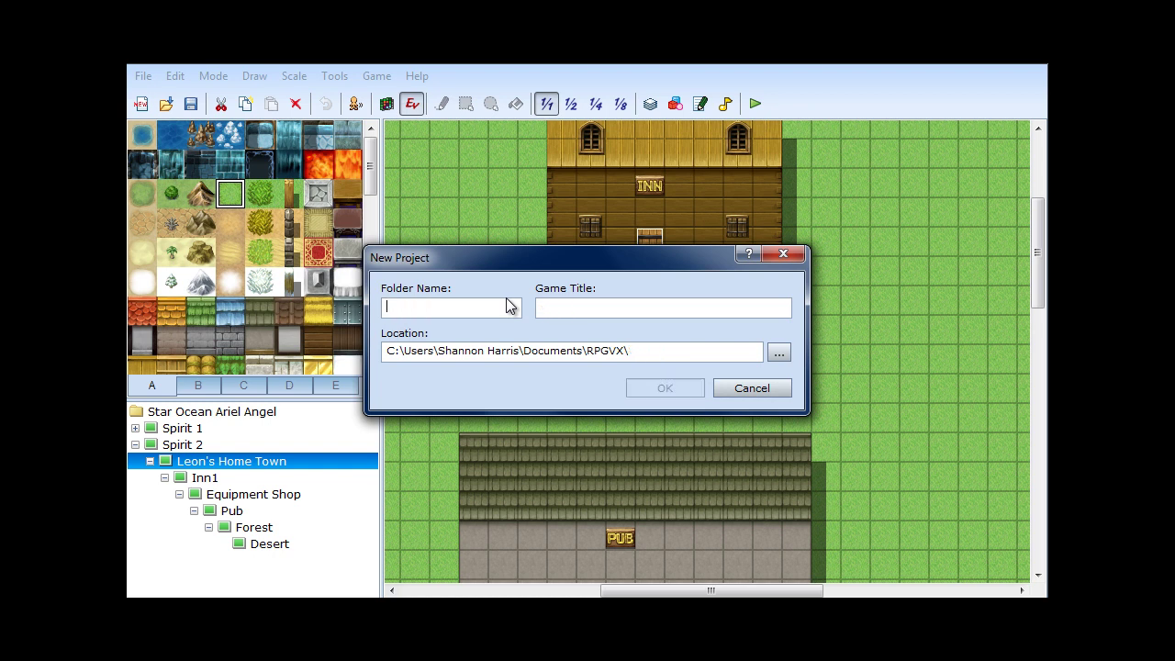
pyautogui.write('itches')
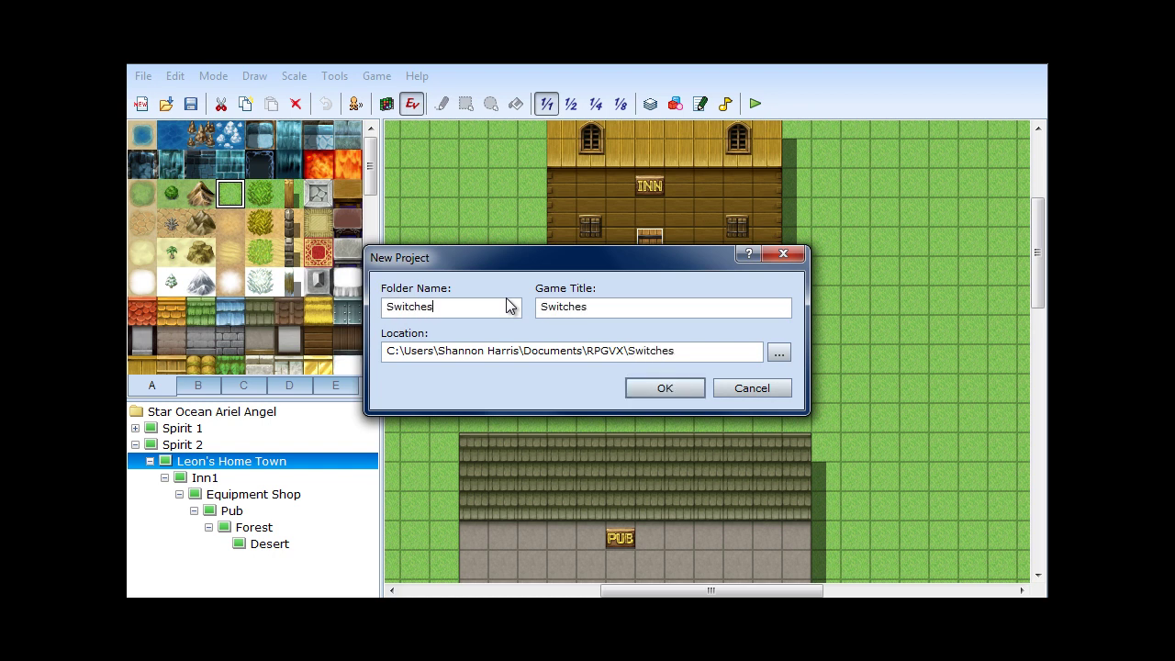
pyautogui.click(653, 389)
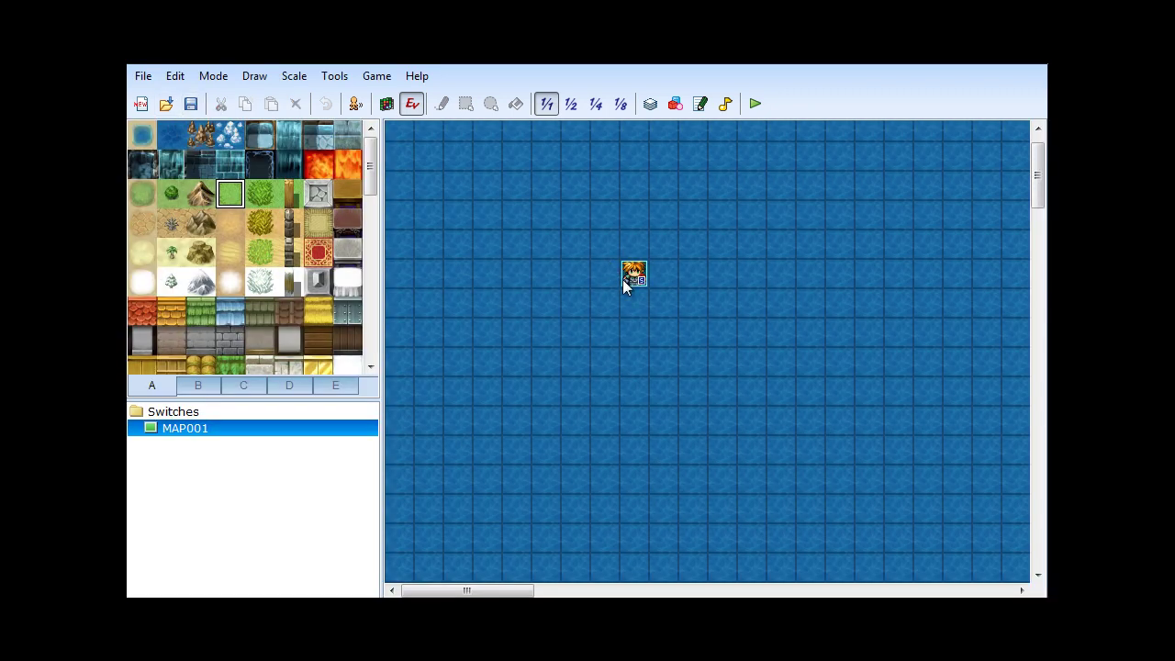
# Step: Flood-fill the whole MAP001 map layer with the plain green grass tile
pyautogui.moveTo(372, 174); pyautogui.dragTo(377, 70)
pyautogui.click(386, 103)
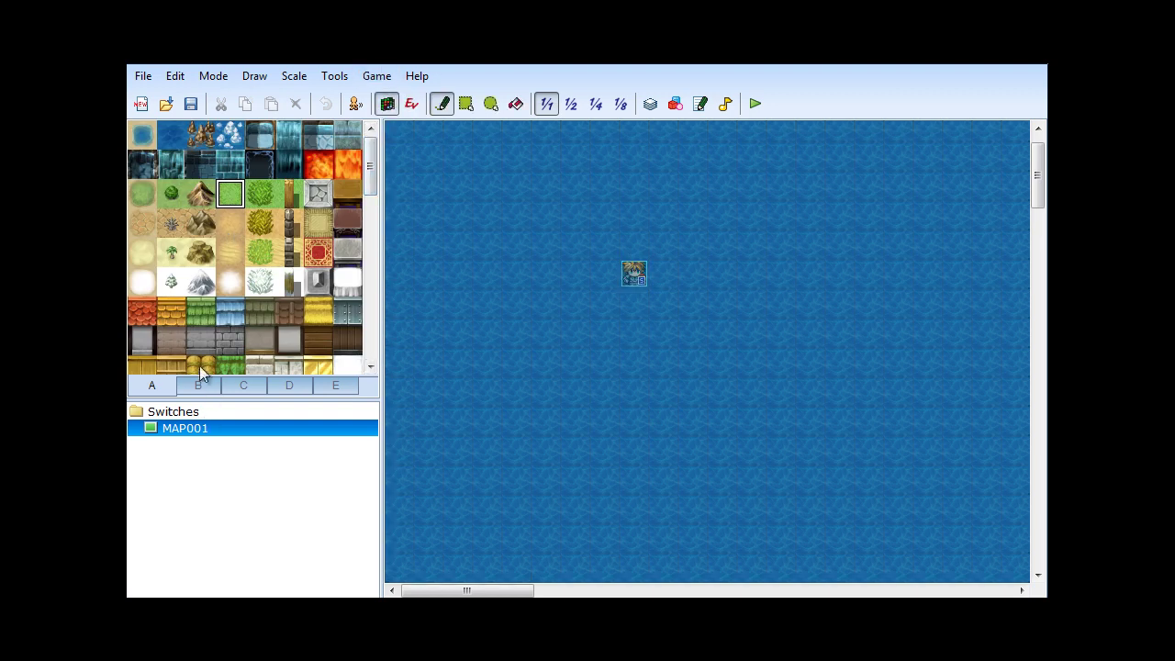
pyautogui.click(516, 103)
pyautogui.click(576, 244)
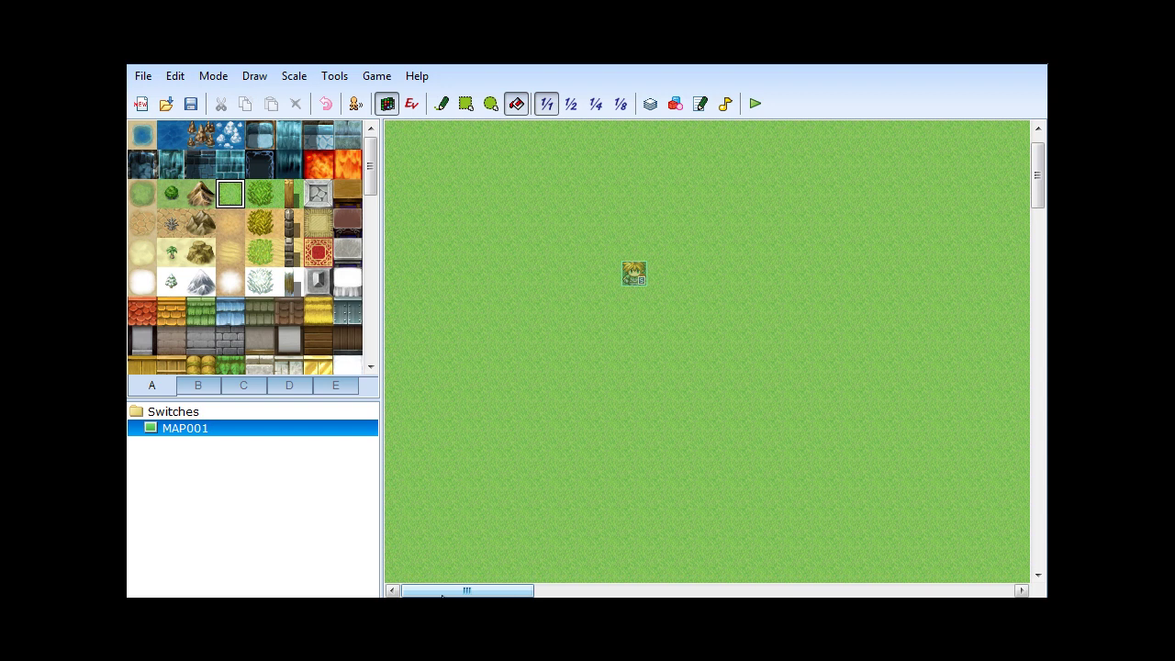
pyautogui.moveTo(367, 167)
pyautogui.mouseDown()
pyautogui.moveTo(370, 184)
pyautogui.moveTo(368, 163)
pyautogui.mouseUp()
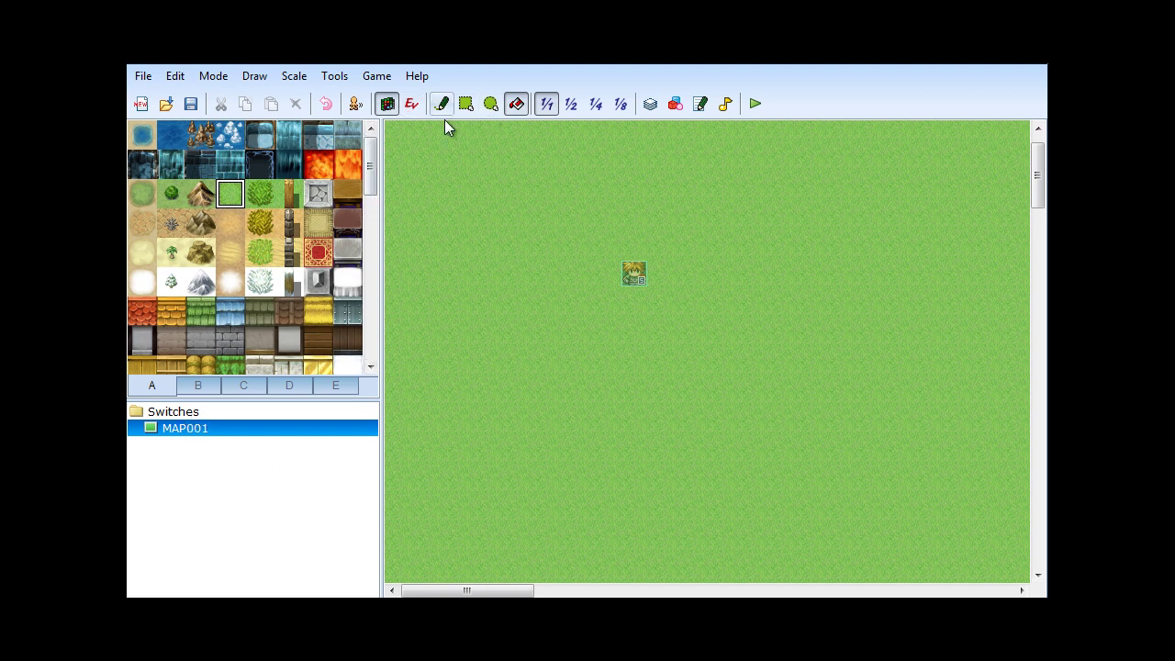
# Step: Create an event six tiles west and one south of the player start, using the side-facing horse graphic from the Animal set
pyautogui.click(411, 105)
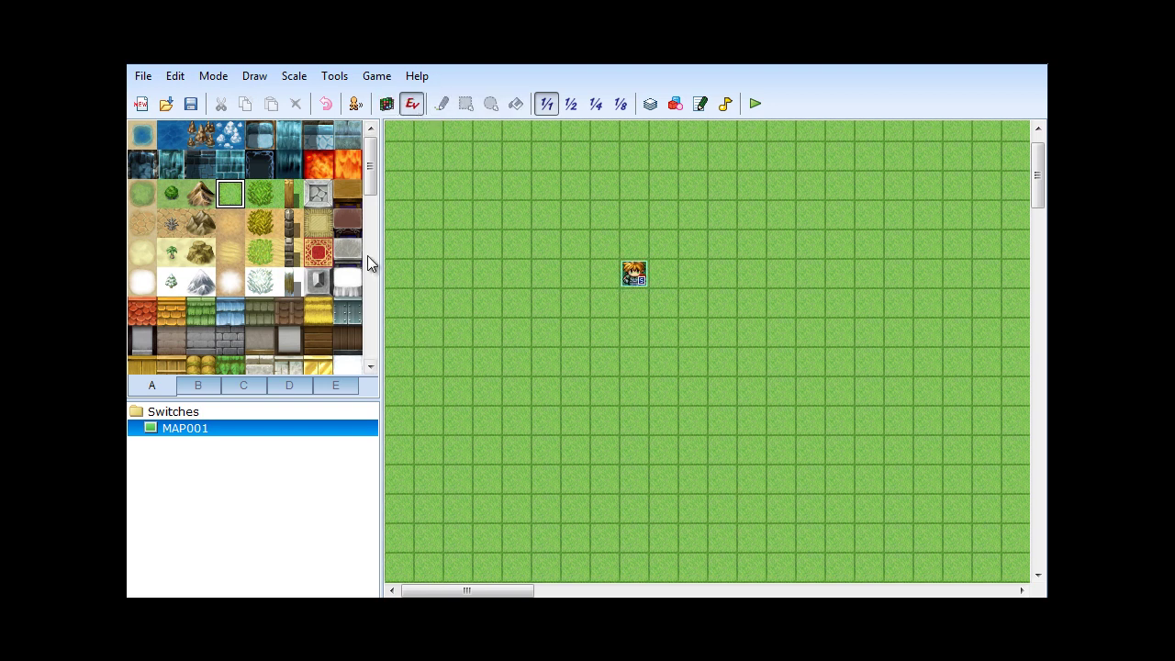
pyautogui.rightClick(459, 303)
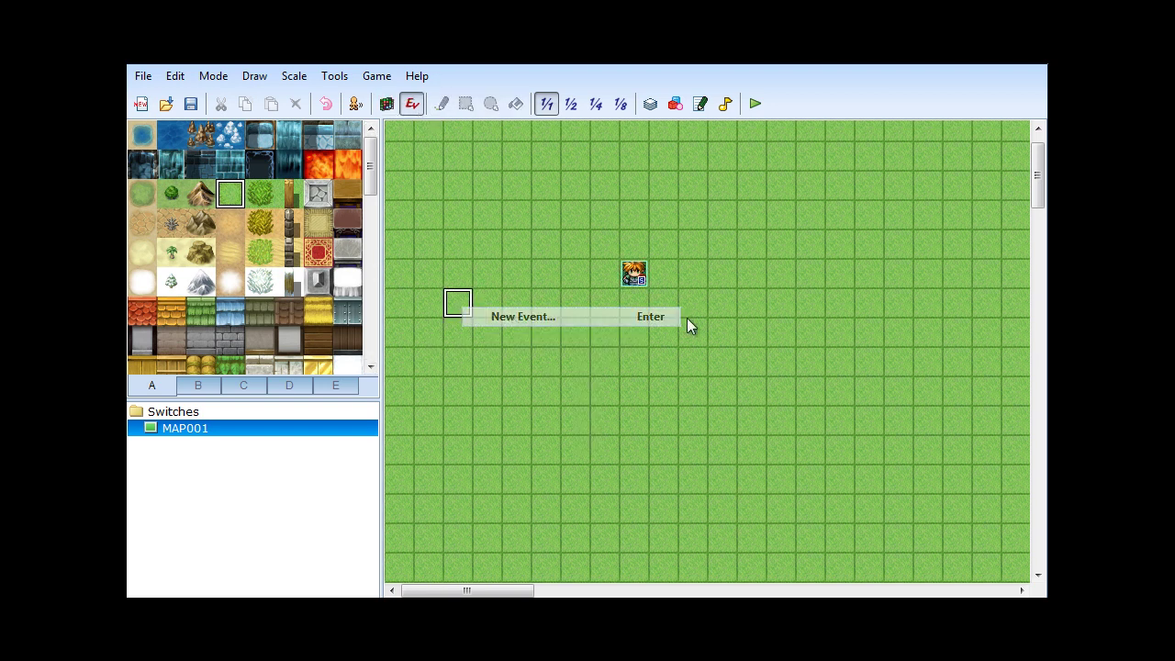
pyautogui.click(512, 316)
pyautogui.doubleClick(285, 399)
pyautogui.click(367, 232)
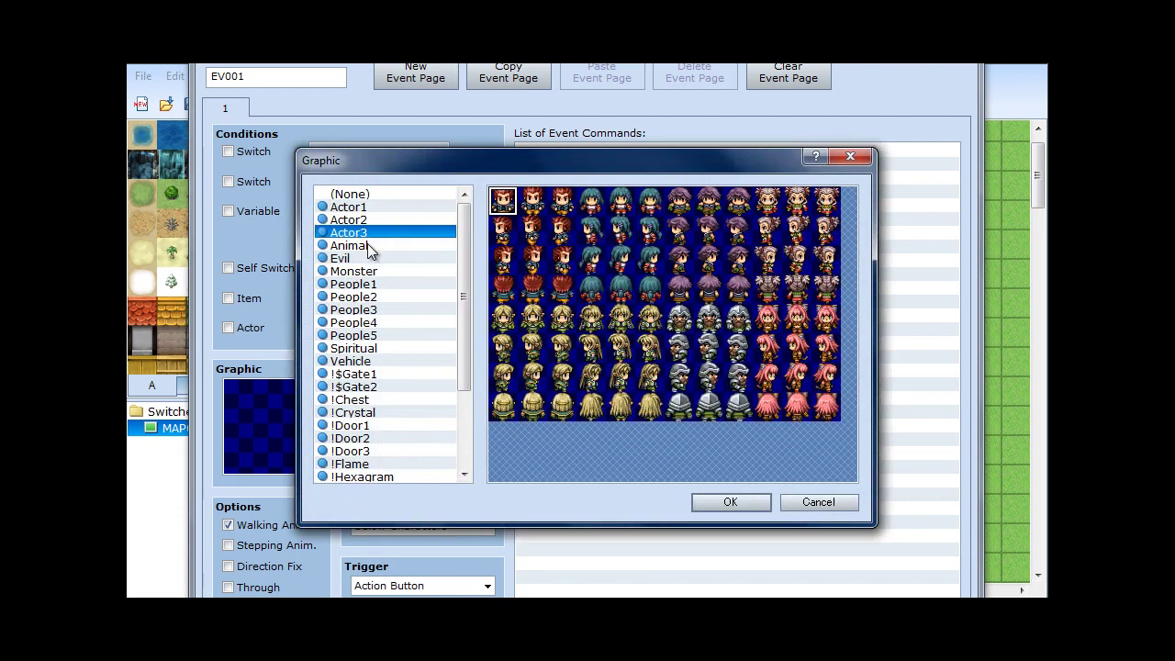
pyautogui.click(370, 244)
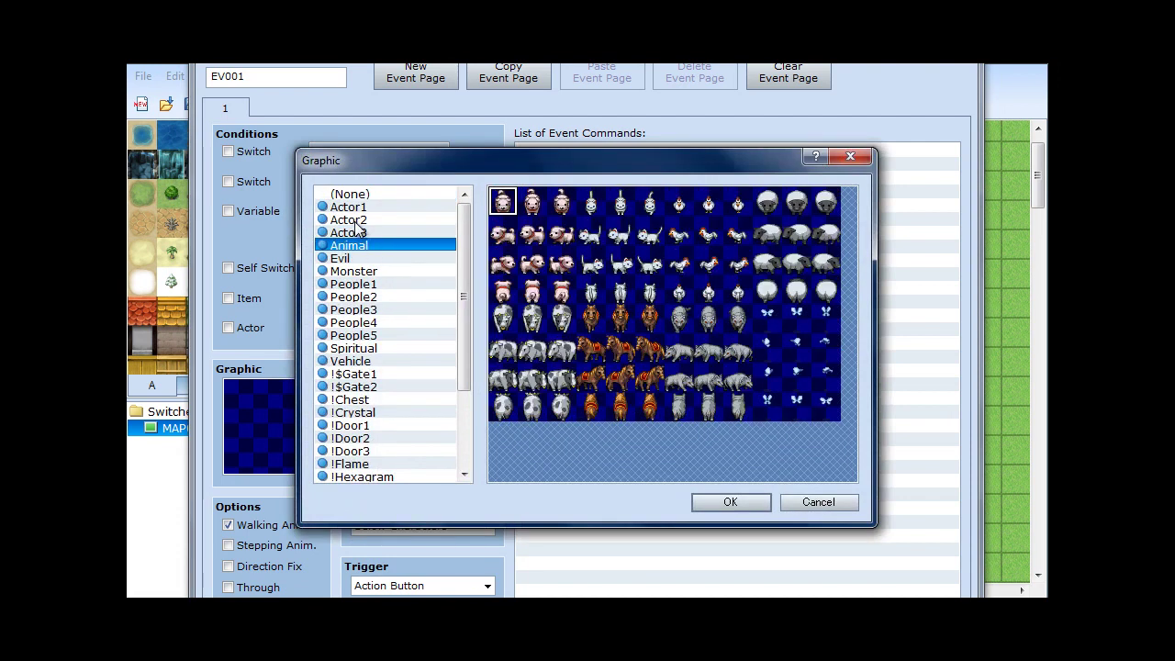
pyautogui.click(622, 362)
pyautogui.doubleClick(621, 362)
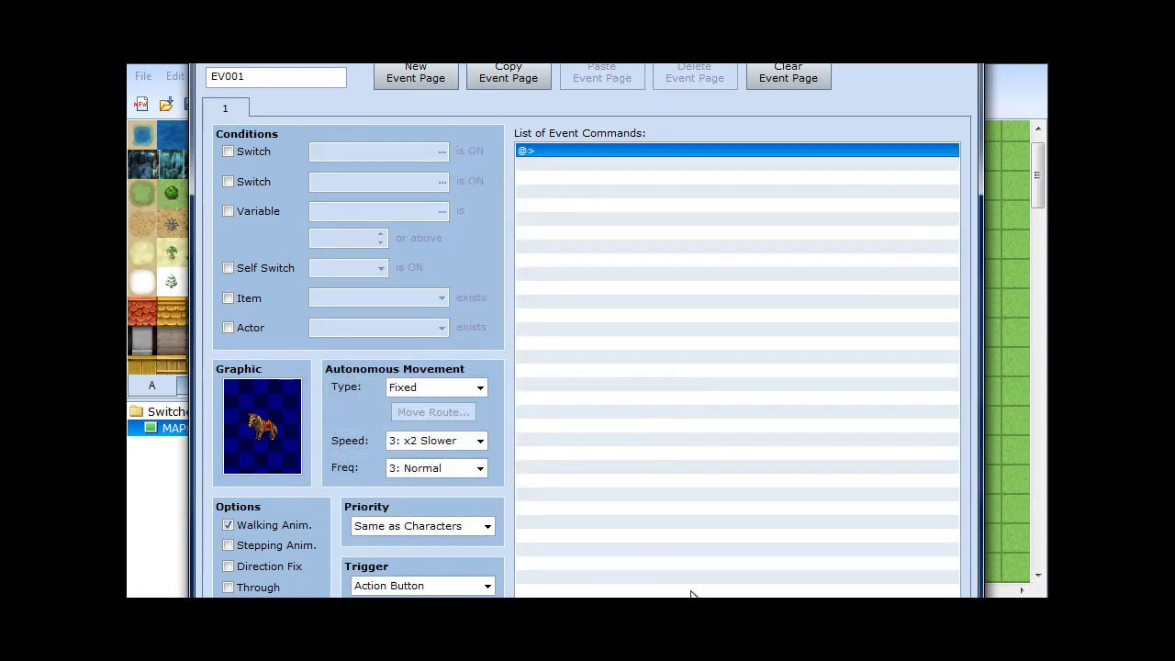
pyautogui.click(741, 628)
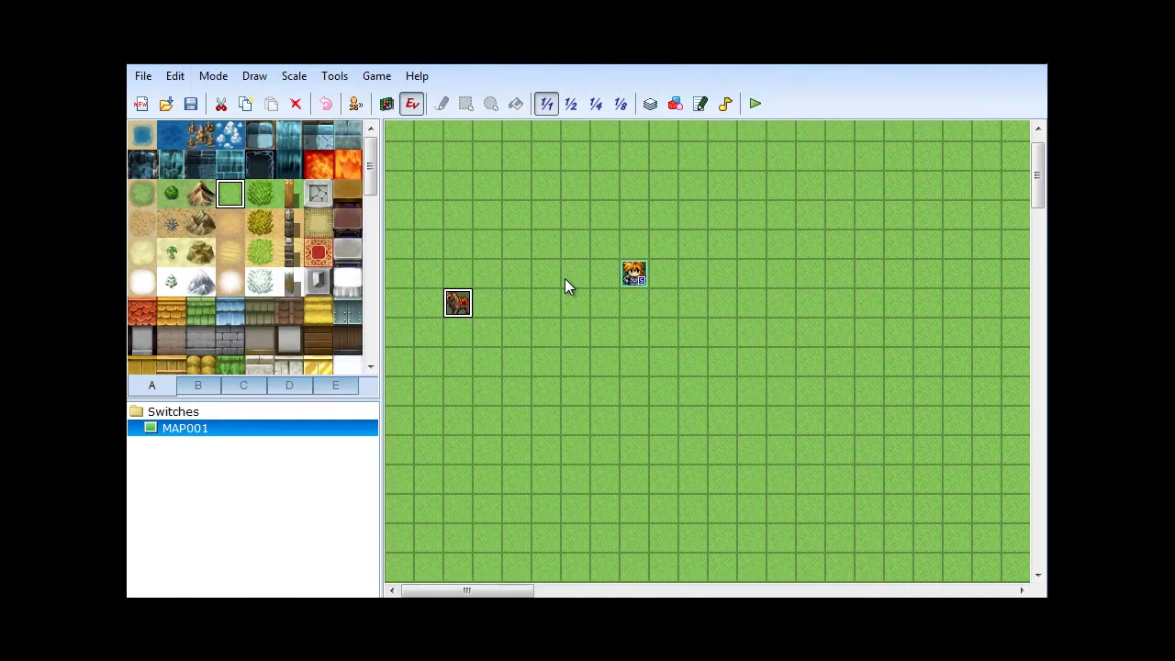
# Step: Reopen the horse event and name it Horse
pyautogui.rightClick(442, 304)
pyautogui.click(477, 315)
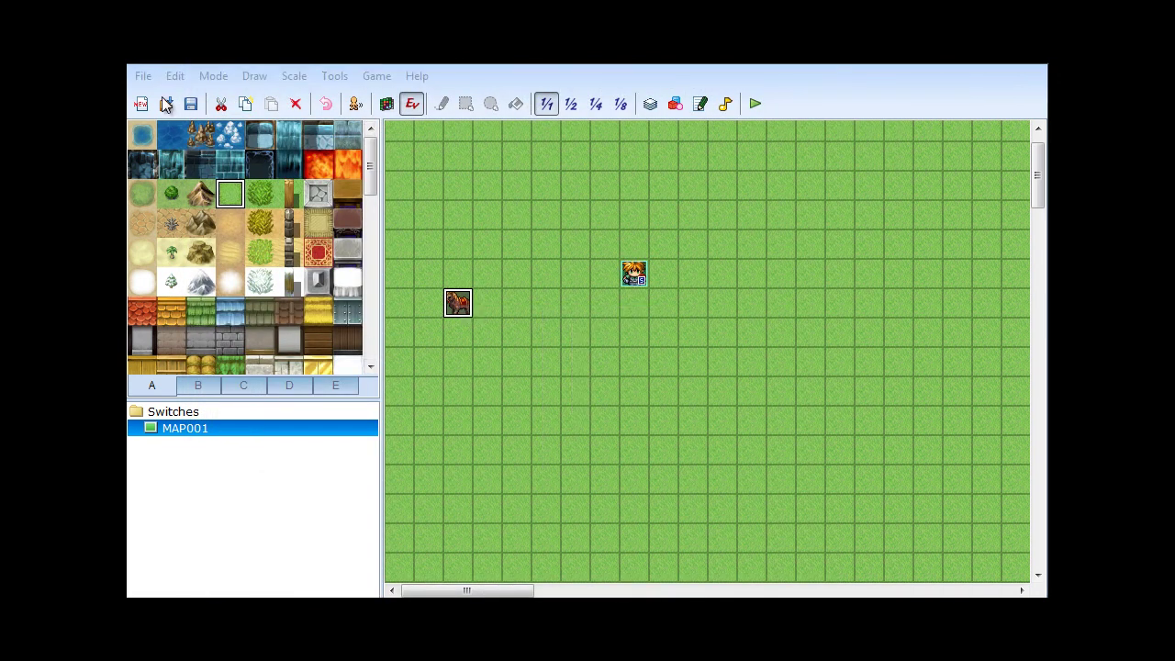
pyautogui.write('Horse')
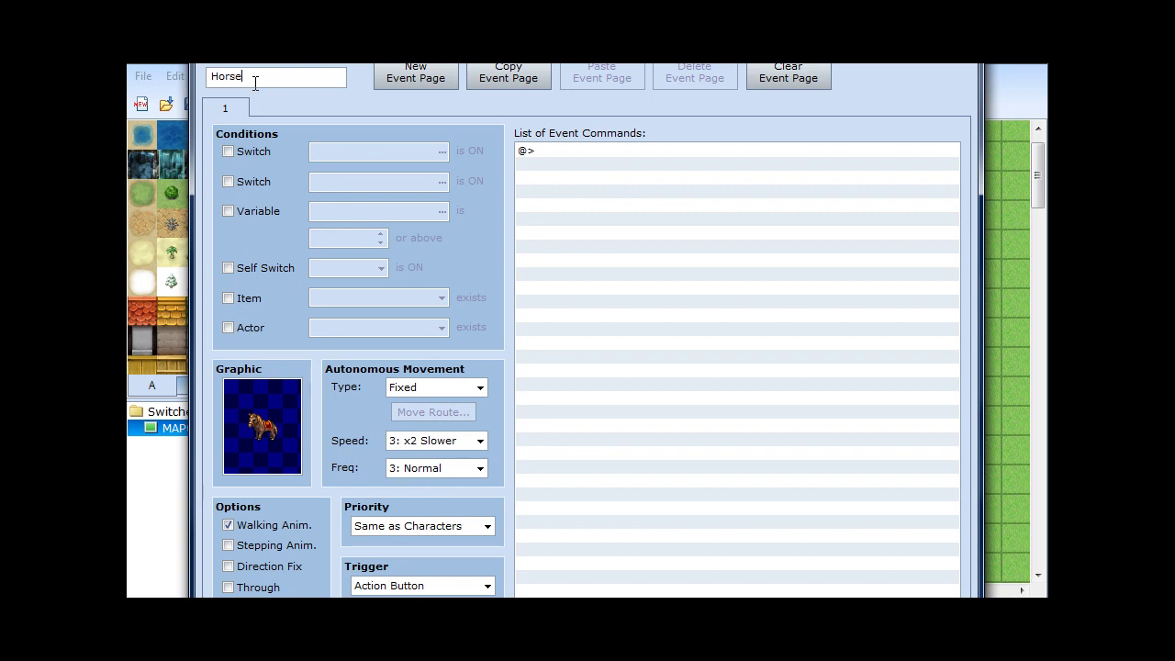
# Step: Make the Horse event's page require switch 0001 to be ON, name that switch Horse, and save the event
pyautogui.click(232, 211)
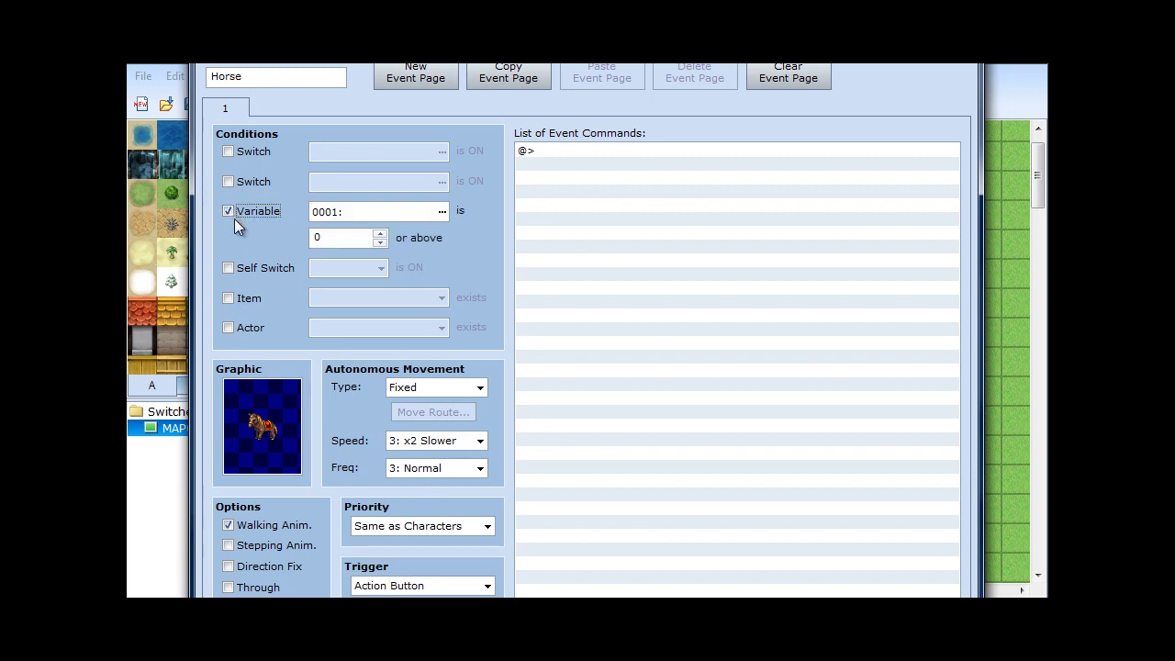
pyautogui.click(234, 152)
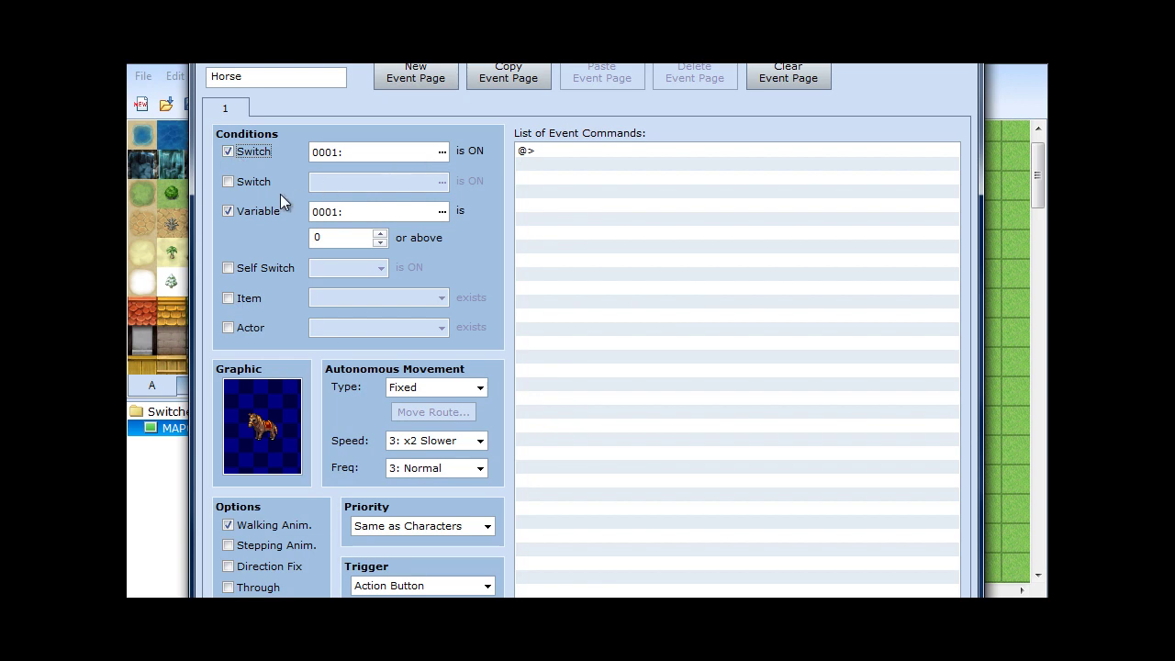
pyautogui.click(228, 212)
pyautogui.click(442, 151)
pyautogui.doubleClick(638, 187)
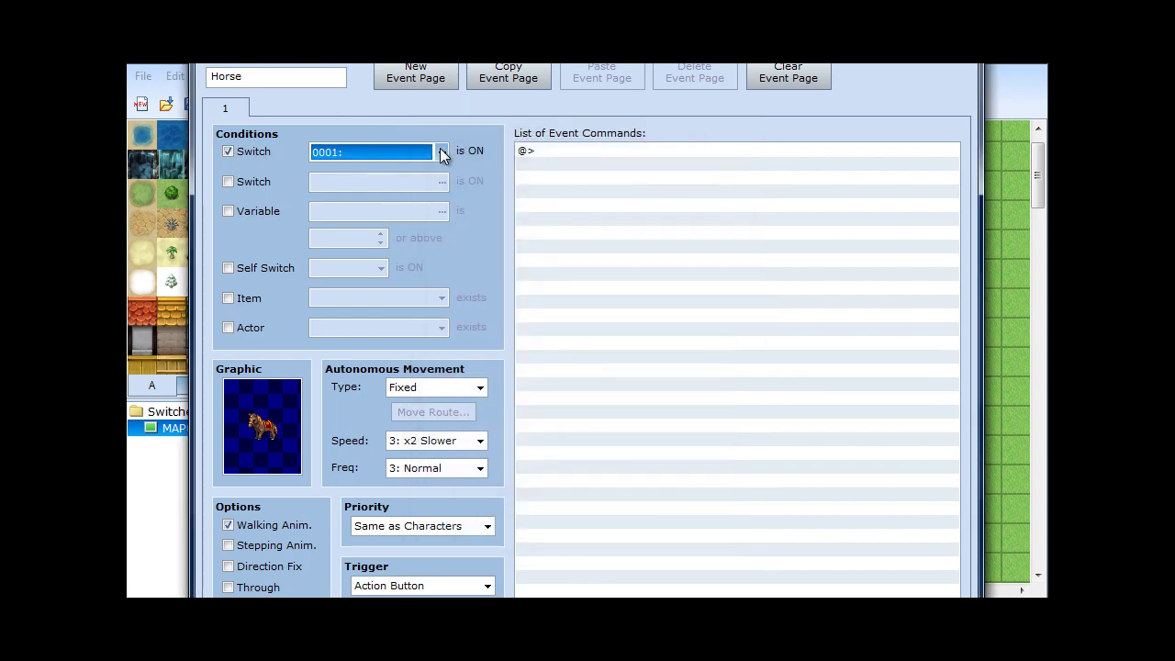
pyautogui.click(442, 151)
pyautogui.click(682, 480)
pyautogui.write('Horse')
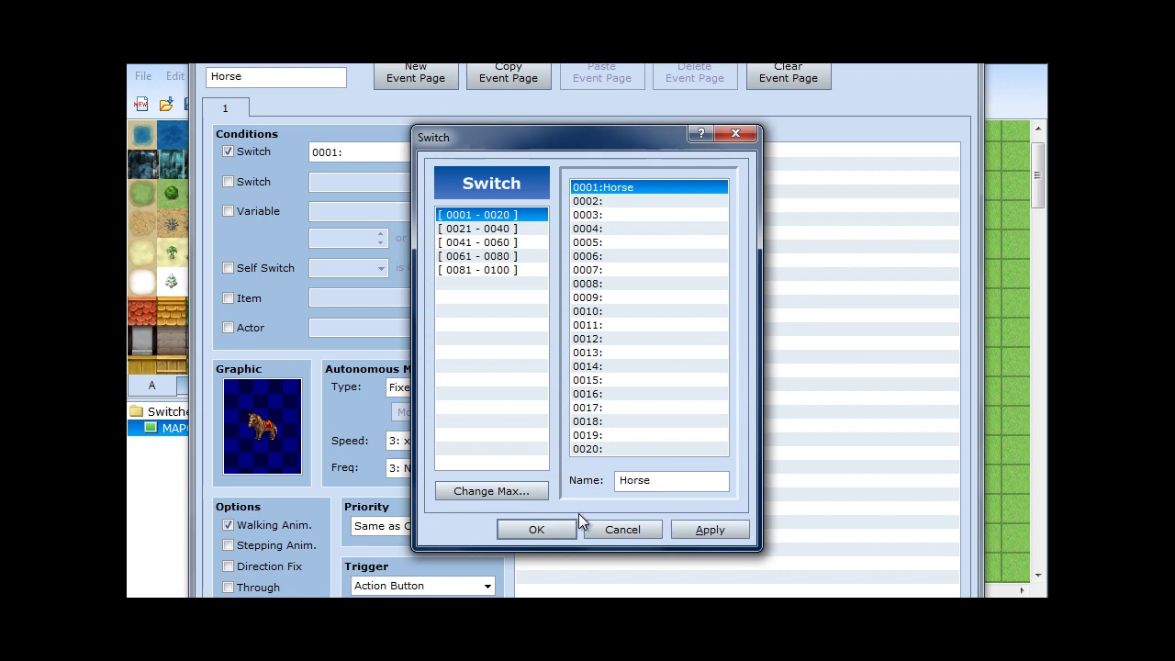
pyautogui.click(550, 529)
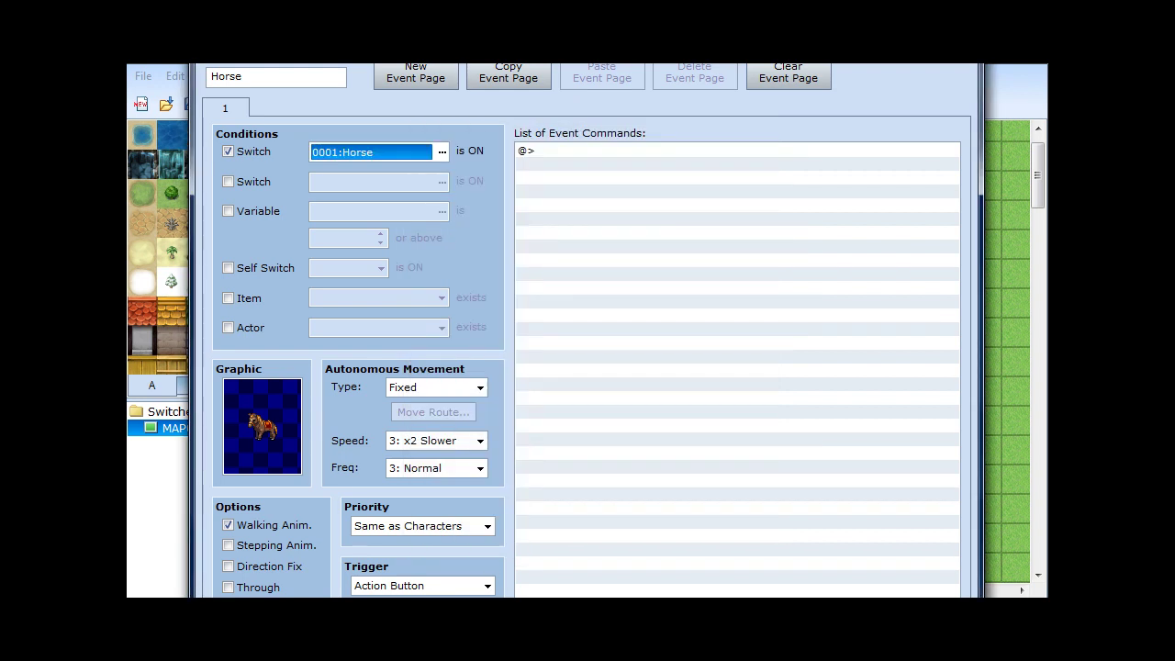
pyautogui.press('Return')
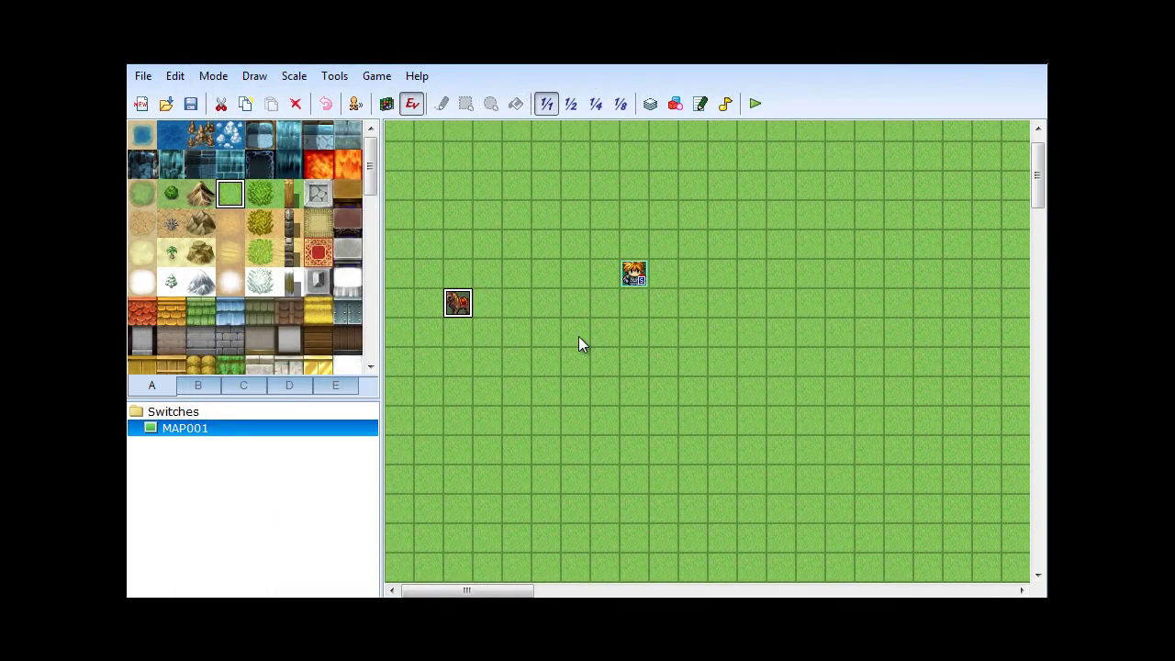
# Step: Create a new event on the tile directly south of the player start with the Player Touch trigger
pyautogui.click(635, 306)
pyautogui.rightClick(635, 306)
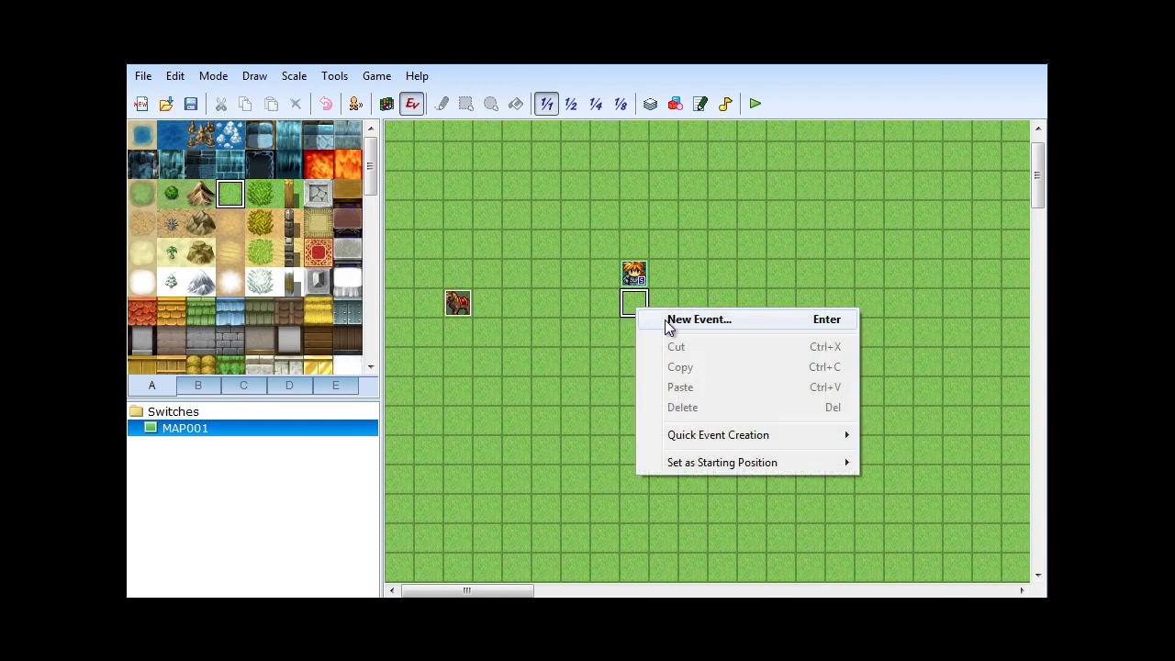
pyautogui.click(661, 321)
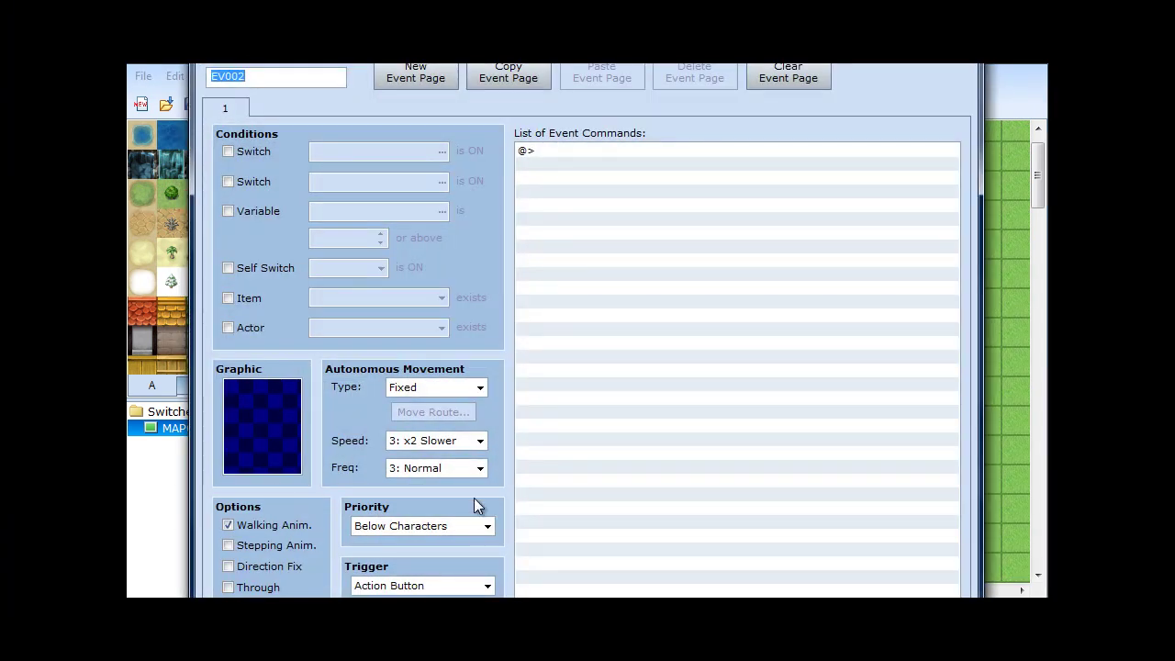
pyautogui.click(482, 584)
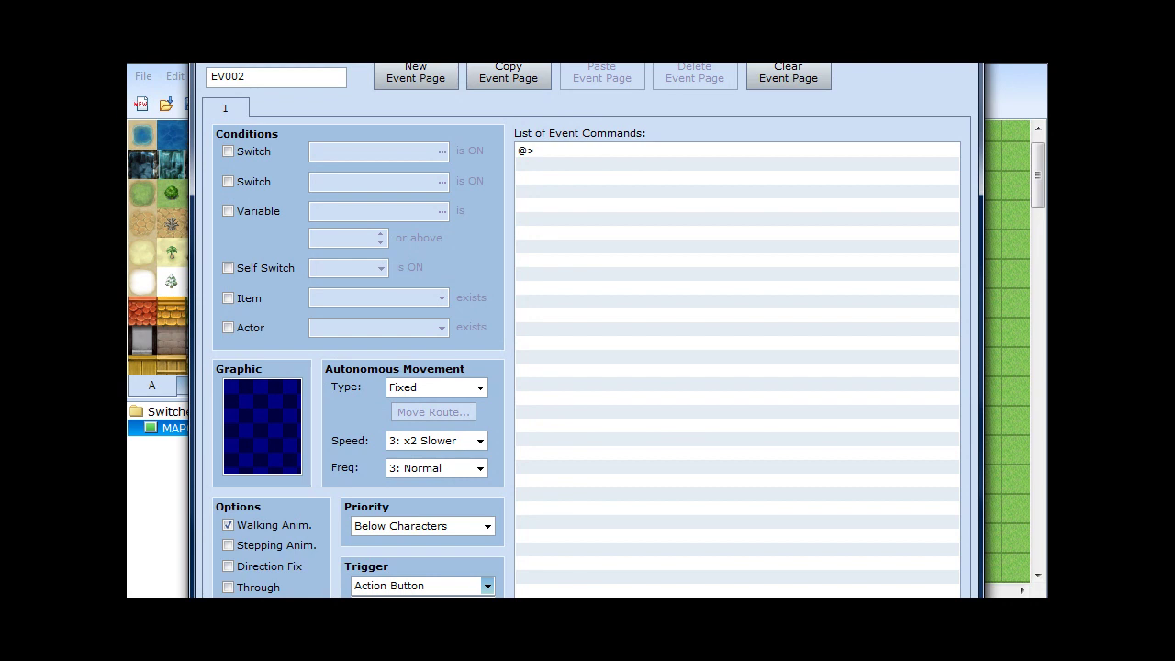
pyautogui.press('Down')
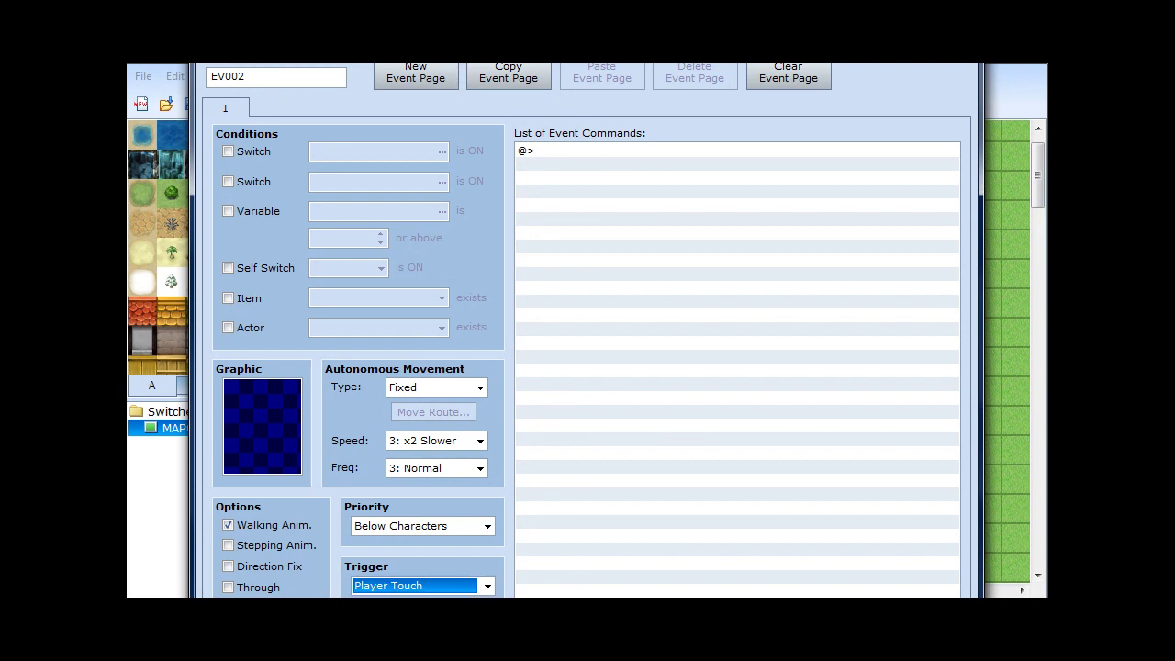
# Step: Add a Control Switches command that turns switch 0001:Horse ON to the new event, and save the event
pyautogui.click(593, 152)
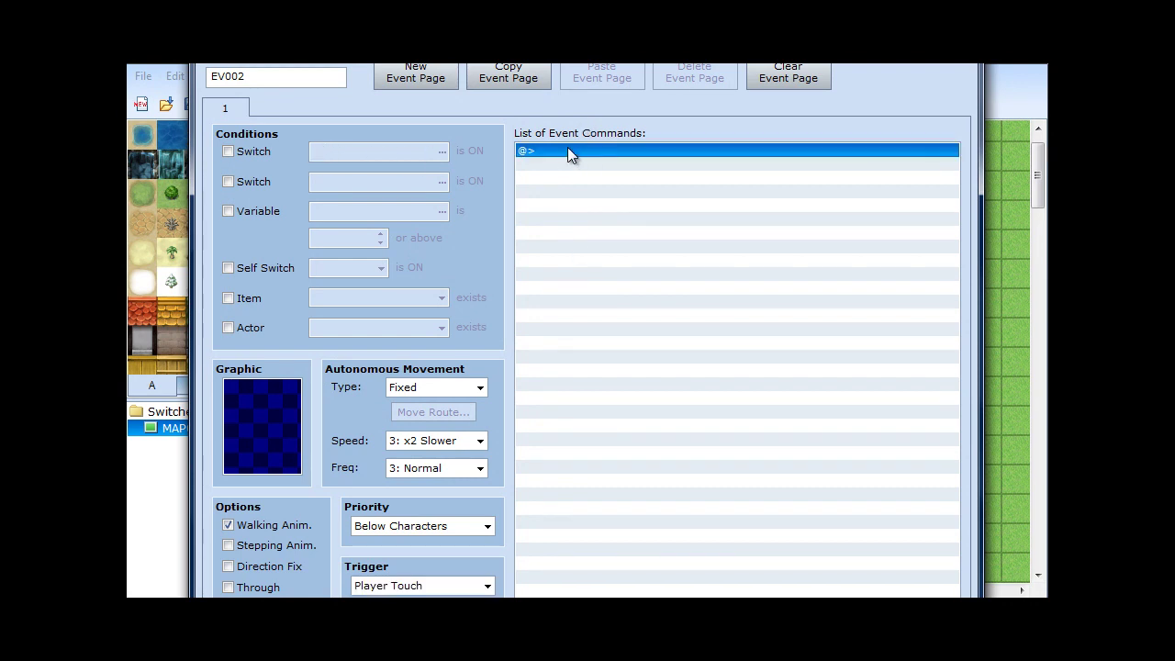
pyautogui.rightClick(570, 152)
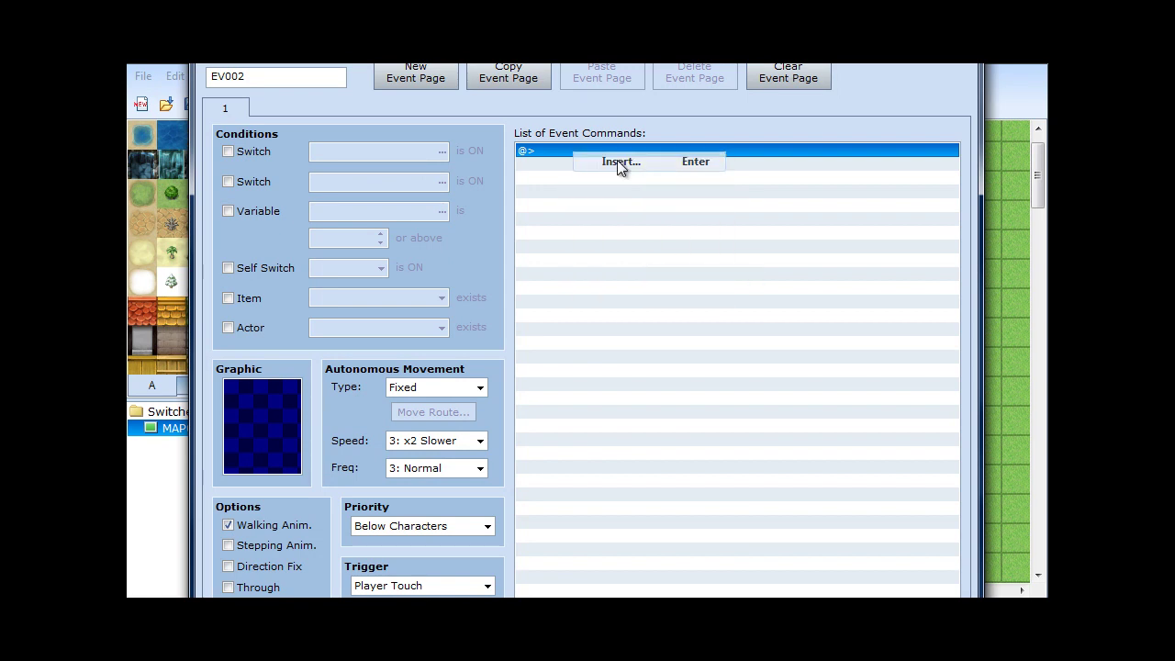
pyautogui.click(611, 164)
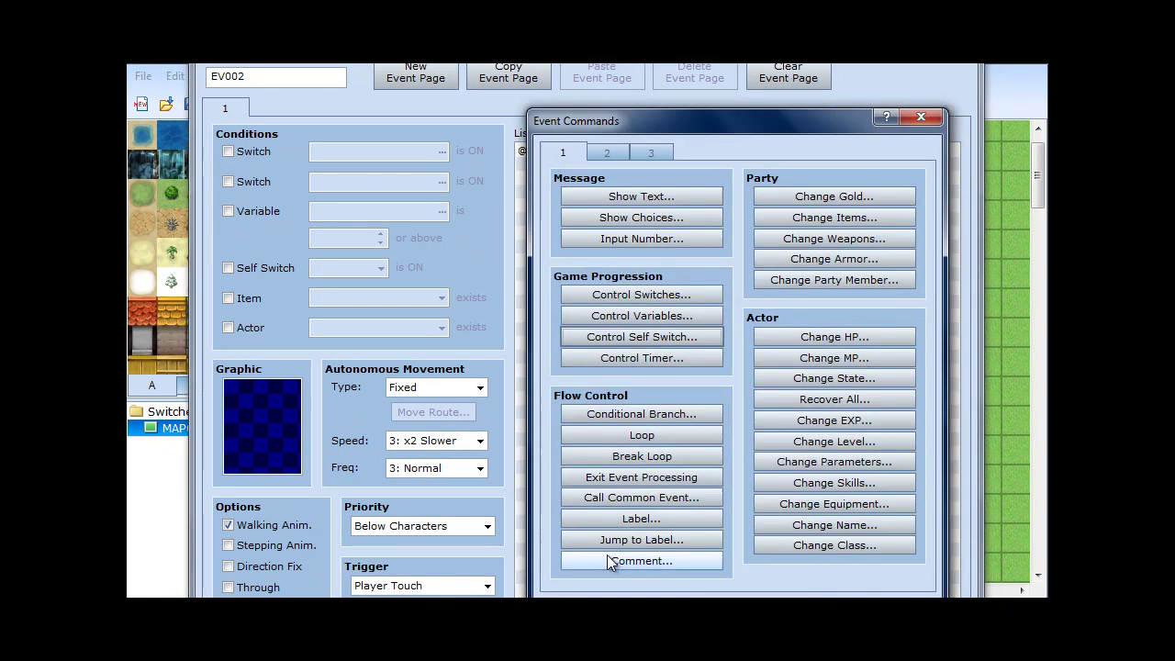
pyautogui.click(640, 296)
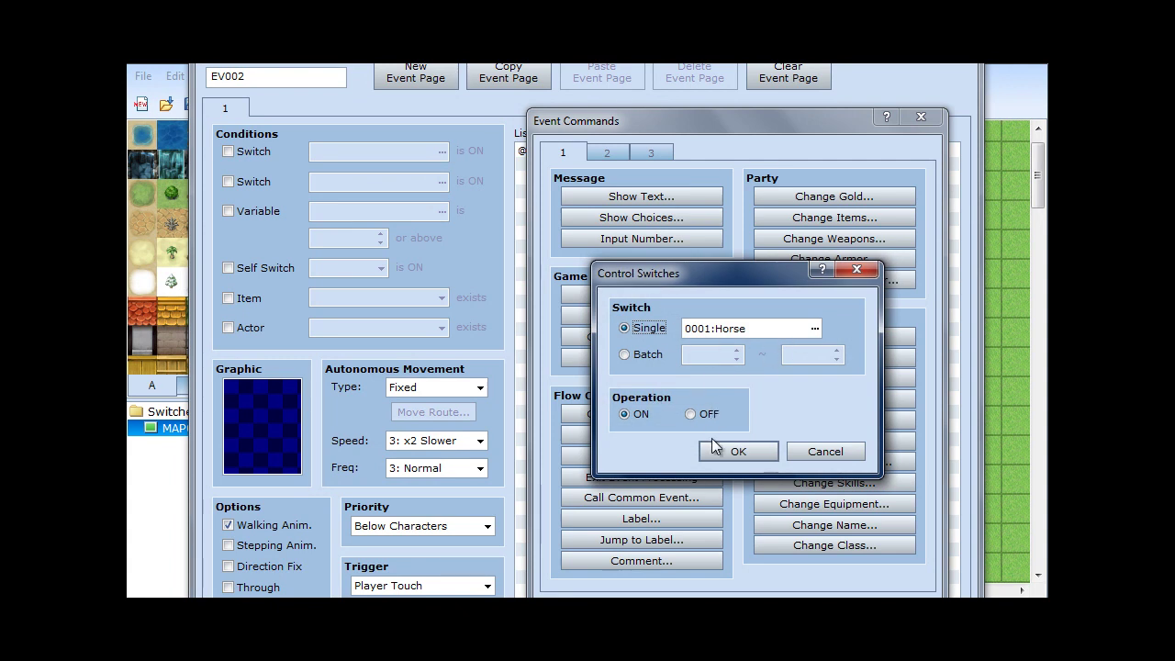
pyautogui.click(738, 450)
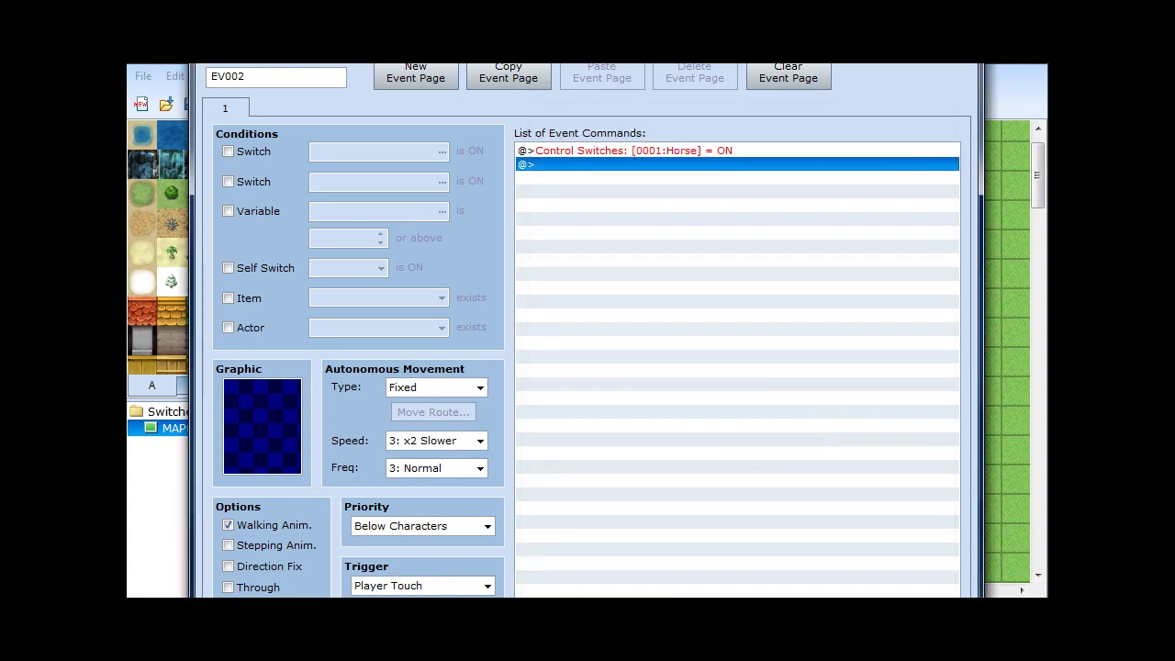
pyautogui.click(763, 631)
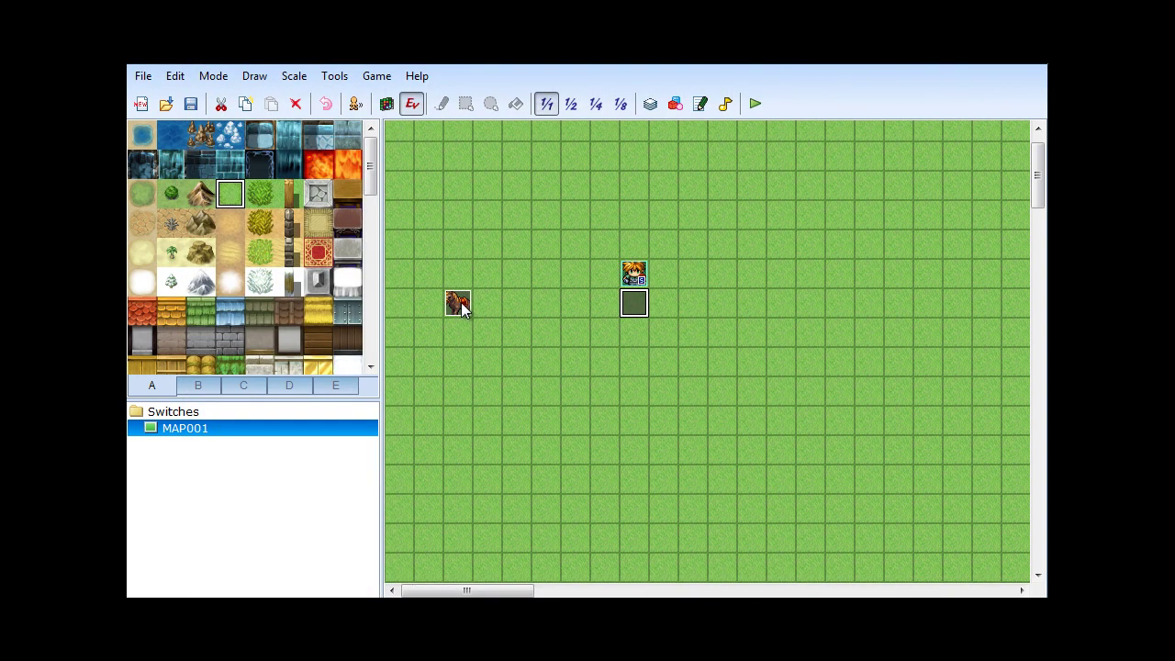
# Step: Reopen the Horse event and start a Set Move Route command that targets the Horse event itself
pyautogui.rightClick(451, 308)
pyautogui.click(495, 321)
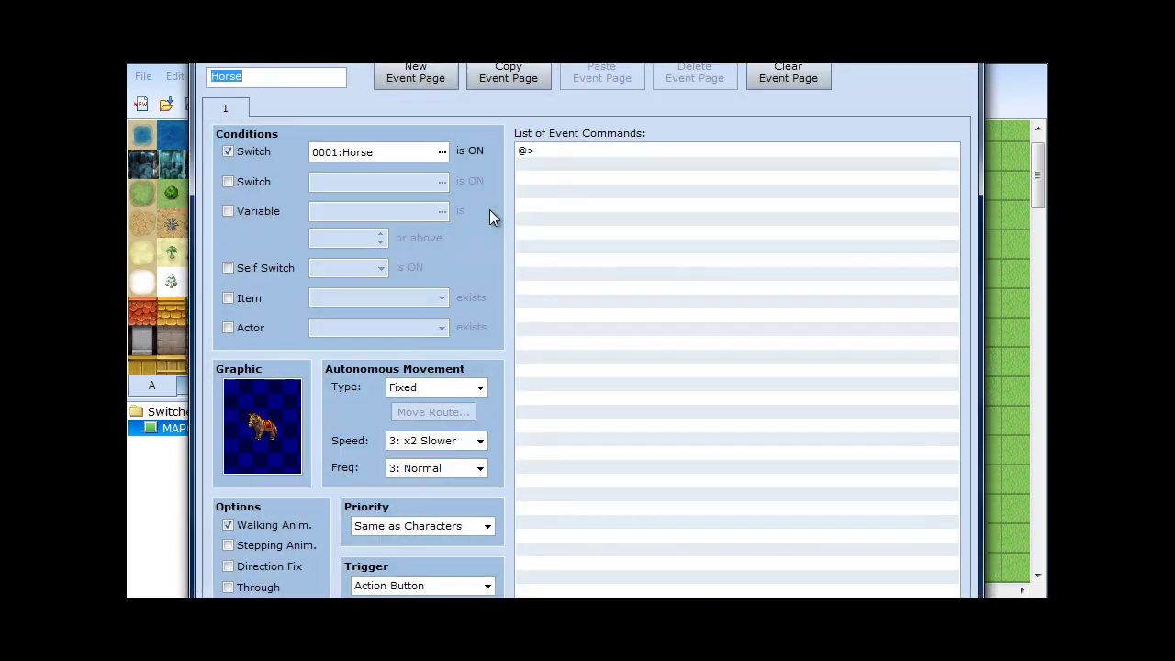
pyautogui.click(564, 152)
pyautogui.rightClick(565, 152)
pyautogui.click(609, 159)
pyautogui.click(607, 154)
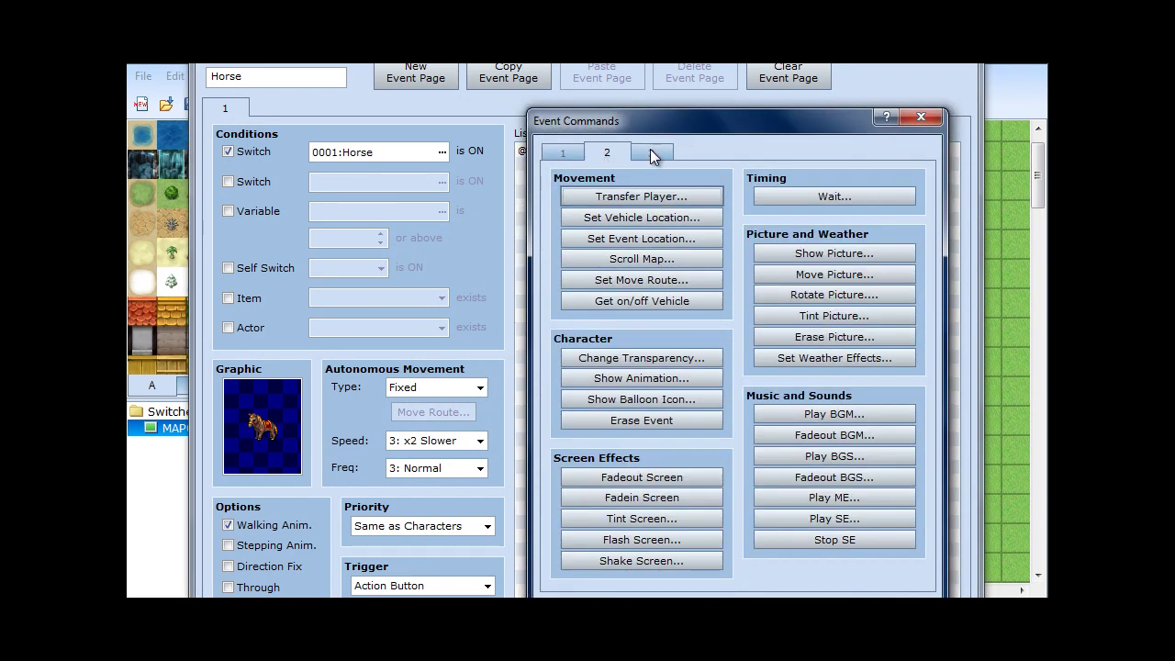
pyautogui.click(642, 280)
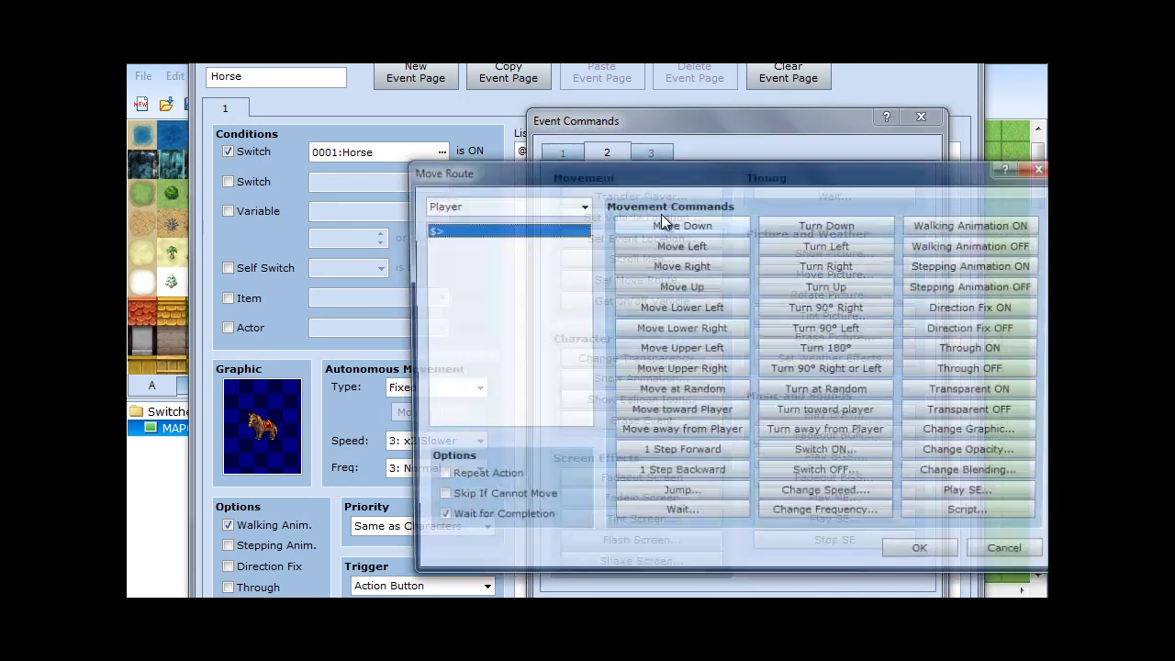
pyautogui.click(564, 204)
pyautogui.click(556, 246)
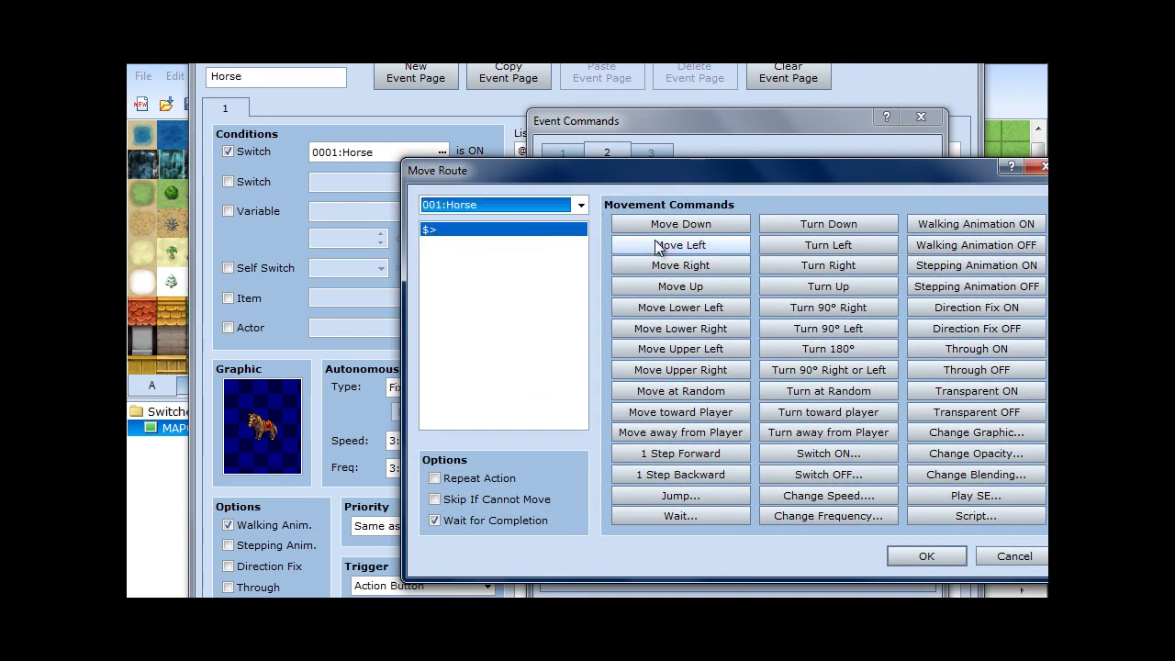
# Step: Fill the horse's move route with five Move Up and four Move Down commands, and save the event
pyautogui.tripleClick(692, 290)
pyautogui.doubleClick(693, 290)
pyautogui.doubleClick(697, 228)
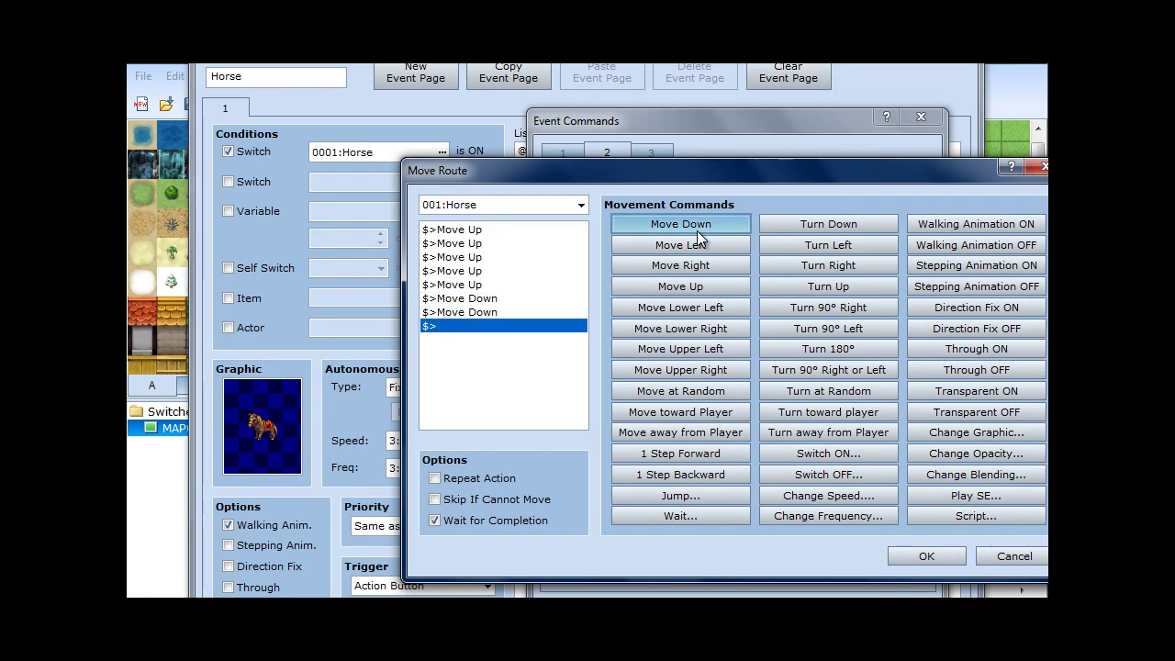
pyautogui.doubleClick(697, 228)
pyautogui.click(934, 556)
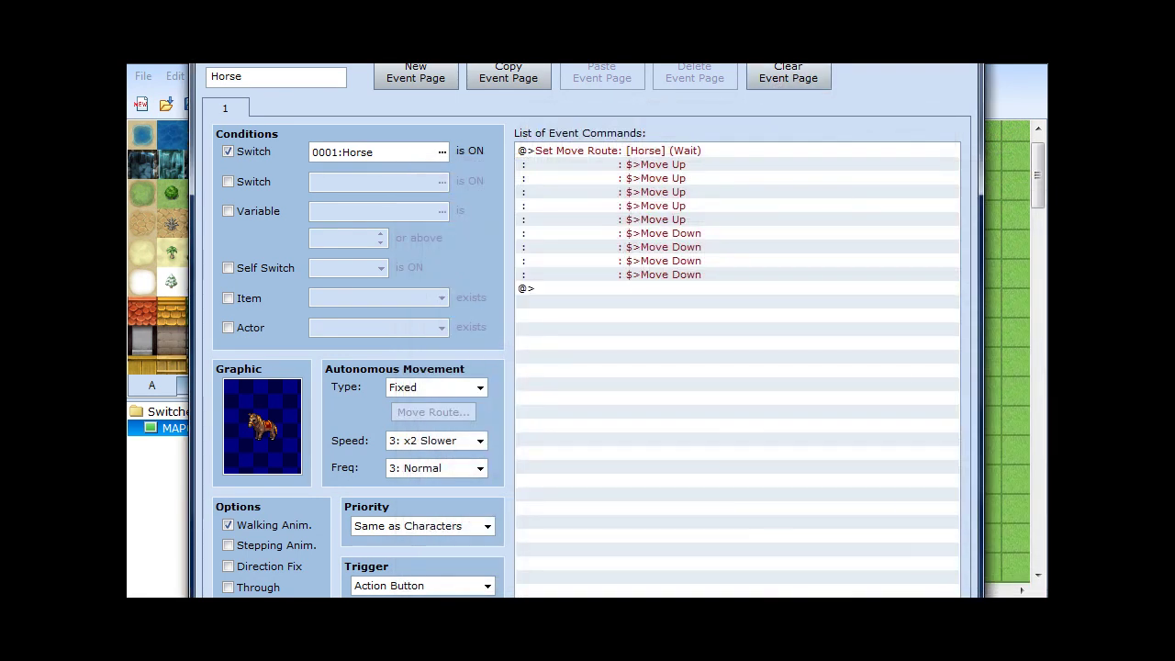
pyautogui.click(734, 629)
# Step: Save the project and start a new game in a playtest
pyautogui.click(191, 105)
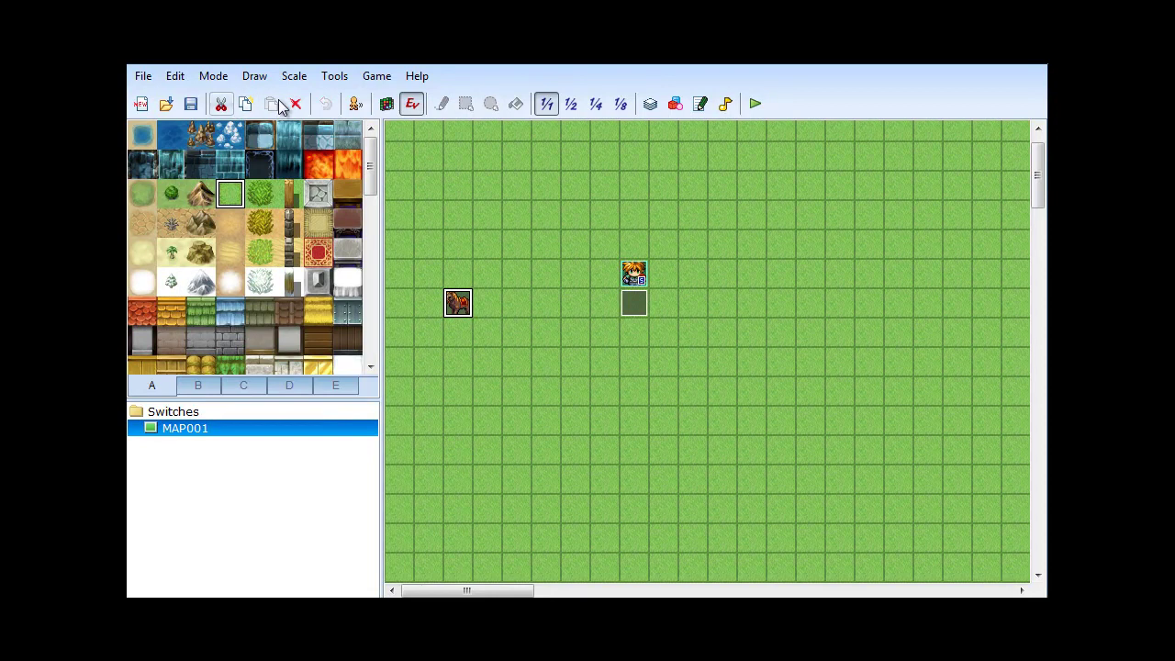
pyautogui.click(754, 104)
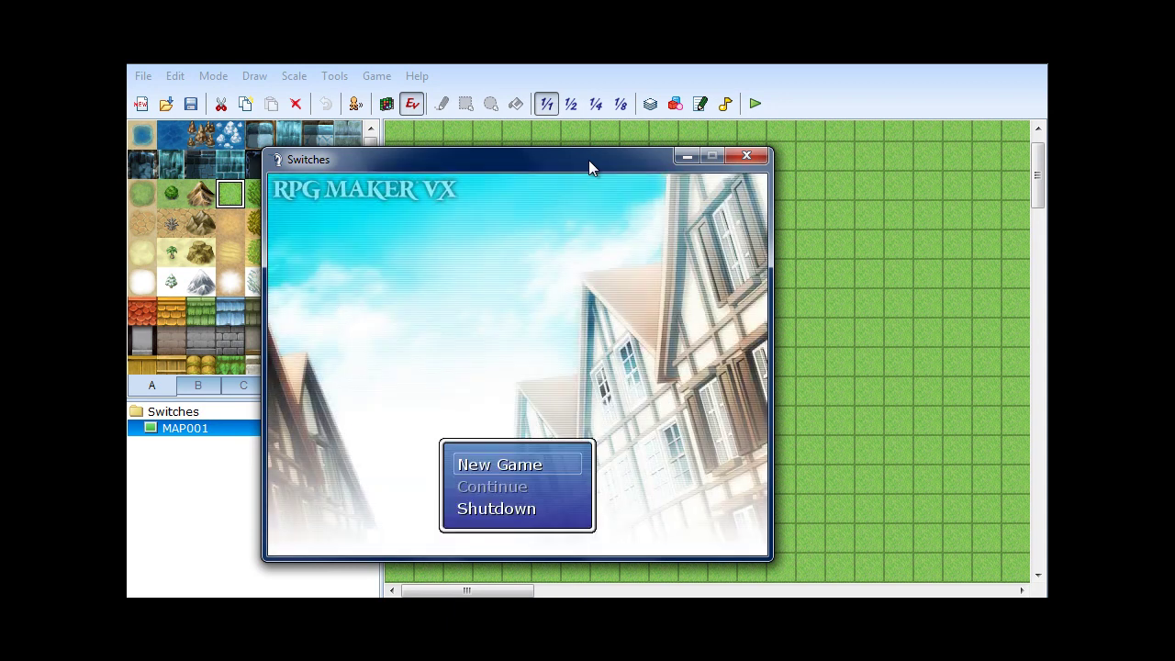
pyautogui.press('Return')
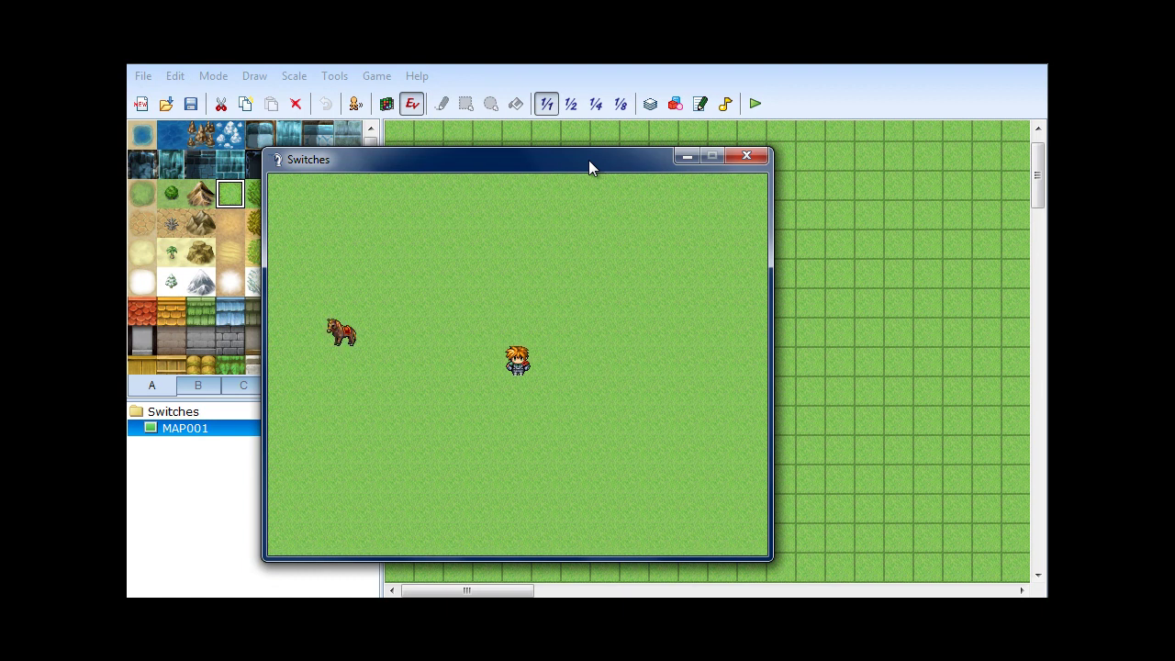
# Step: Test the switch by walking the player over the trigger tile and up to the horse, and close the playtest
pyautogui.press('Left')
pyautogui.press('Left')
pyautogui.press('Left')
pyautogui.press('Left')
pyautogui.press('Left')
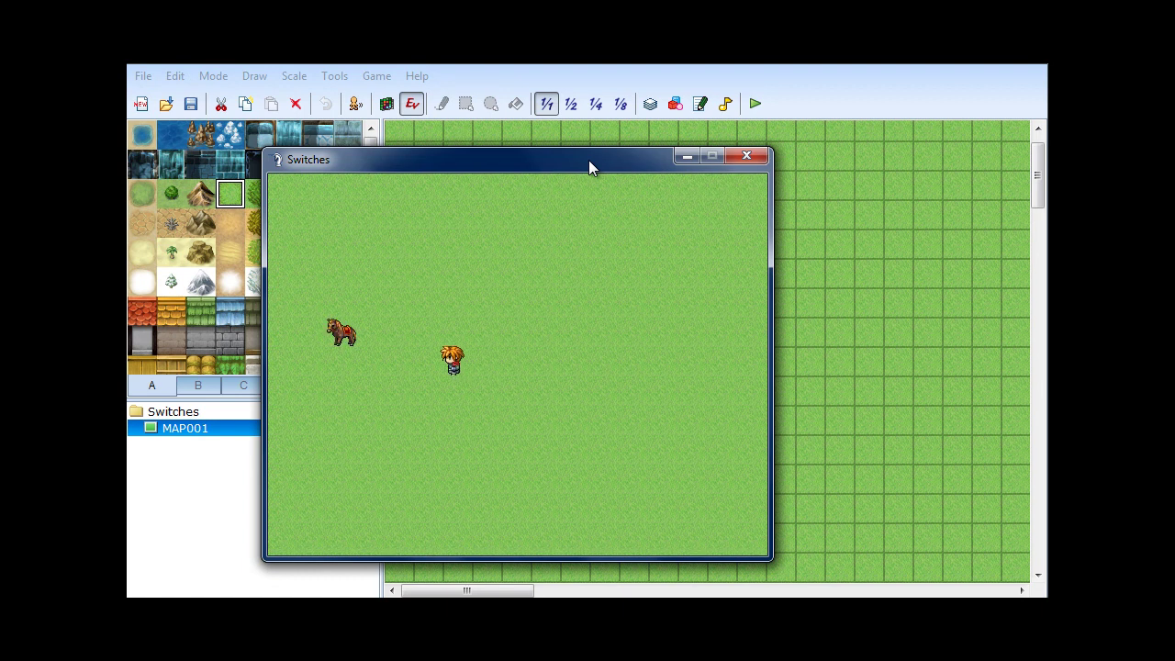
pyautogui.press('Right')
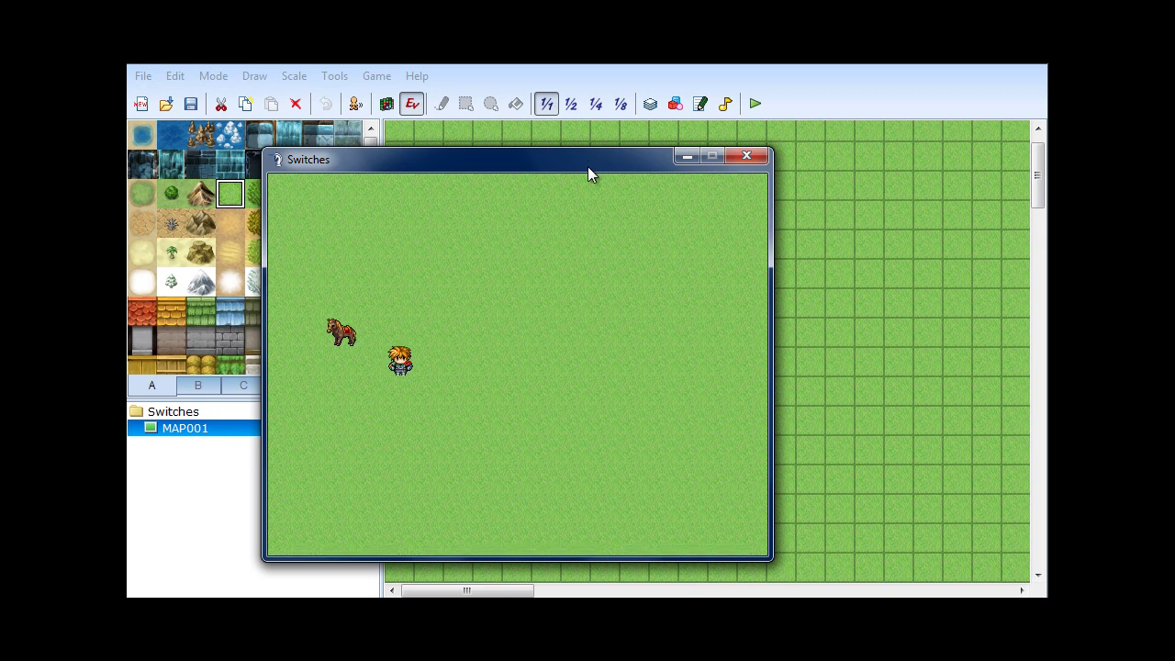
pyautogui.press('Right')
pyautogui.press('Right')
pyautogui.press('Right')
pyautogui.press('Right')
pyautogui.press('Left')
pyautogui.press('Left')
pyautogui.press('Left')
pyautogui.press('Left')
pyautogui.press('Left')
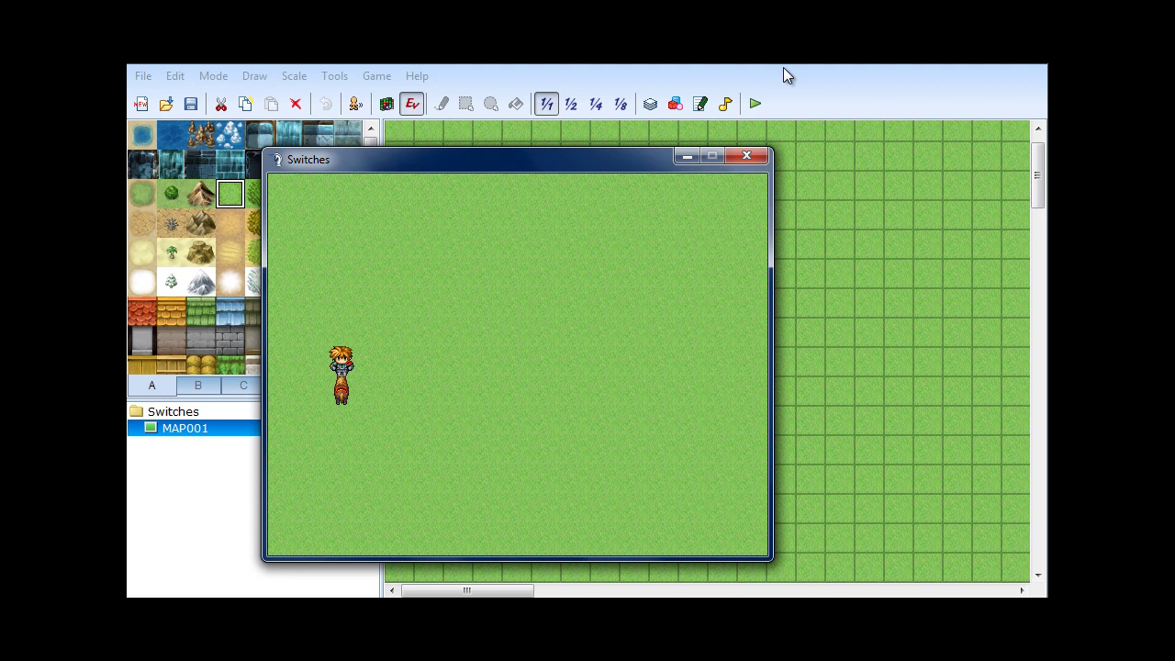
pyautogui.click(747, 156)
# Step: Change the Horse event's trigger to Autorun and save the event
pyautogui.rightClick(457, 304)
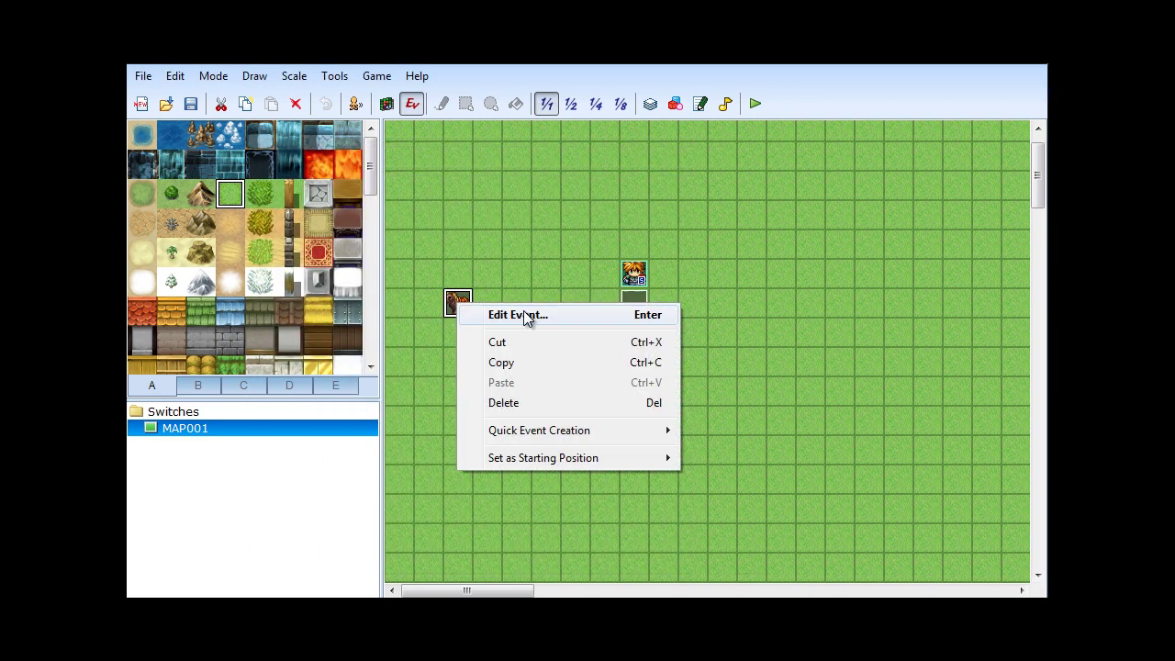
pyautogui.click(523, 314)
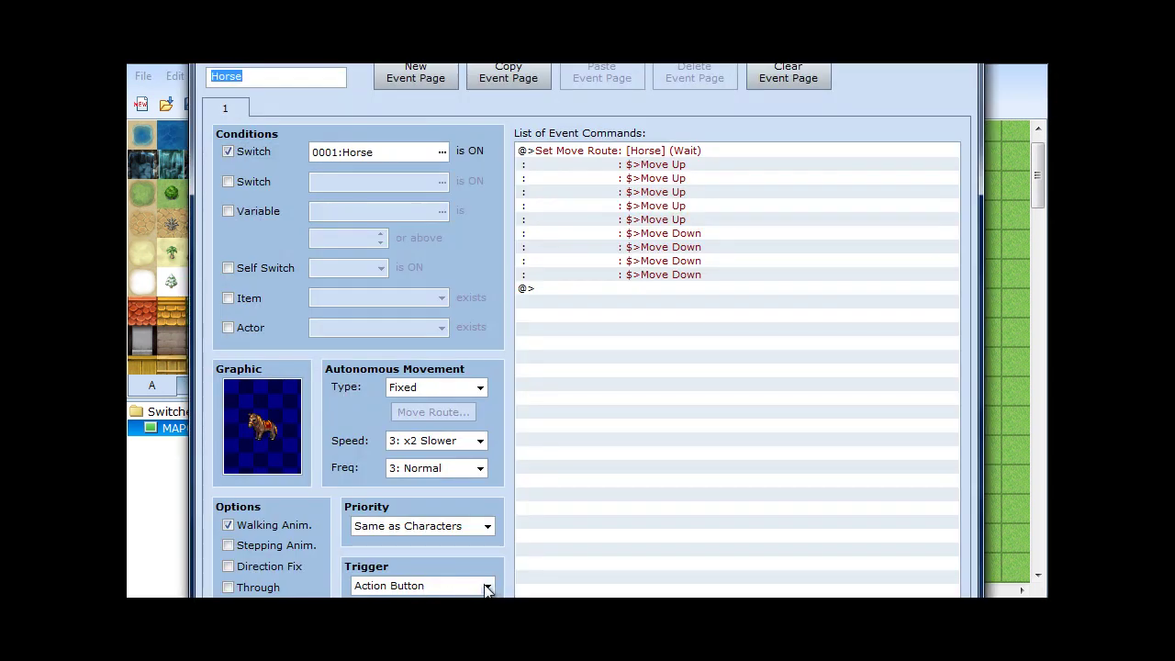
pyautogui.click(486, 587)
pyautogui.click(413, 647)
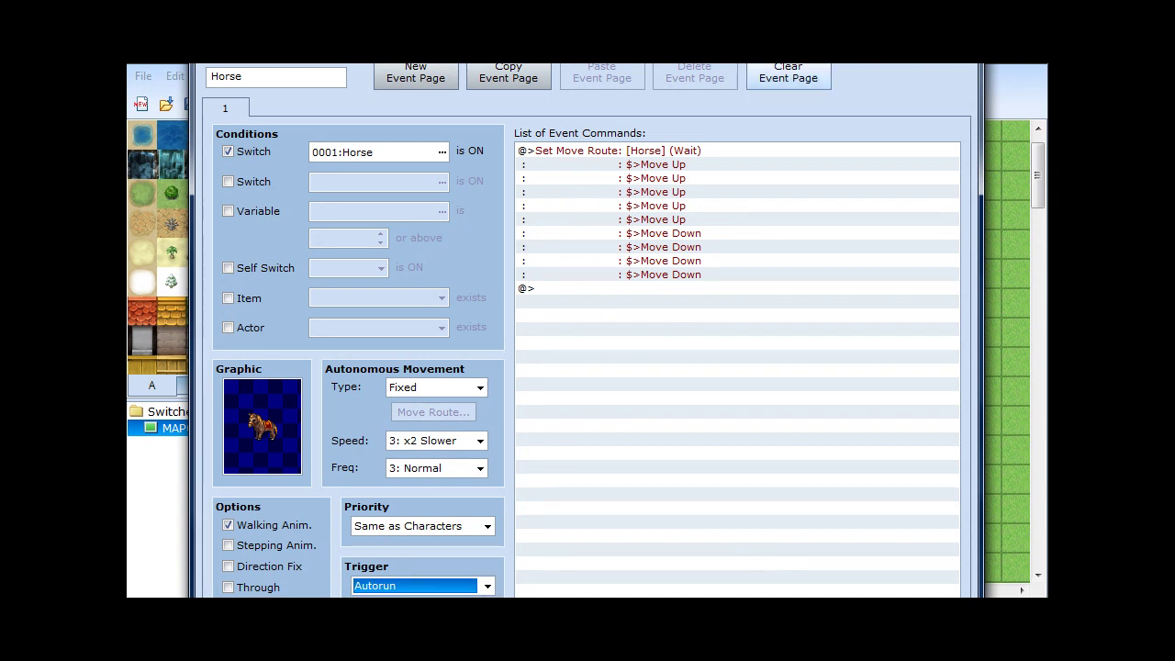
pyautogui.click(742, 636)
# Step: Save the project changes, playtest a new game to check the horse's automatic movement, and close the playtest
pyautogui.click(755, 104)
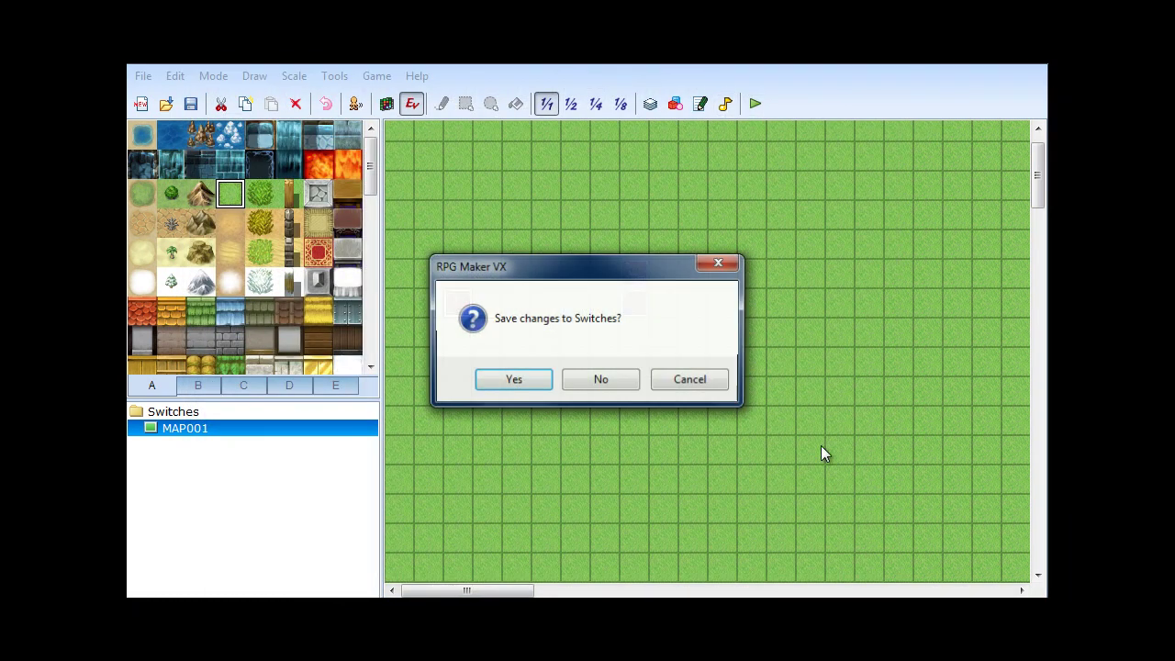
pyautogui.click(512, 380)
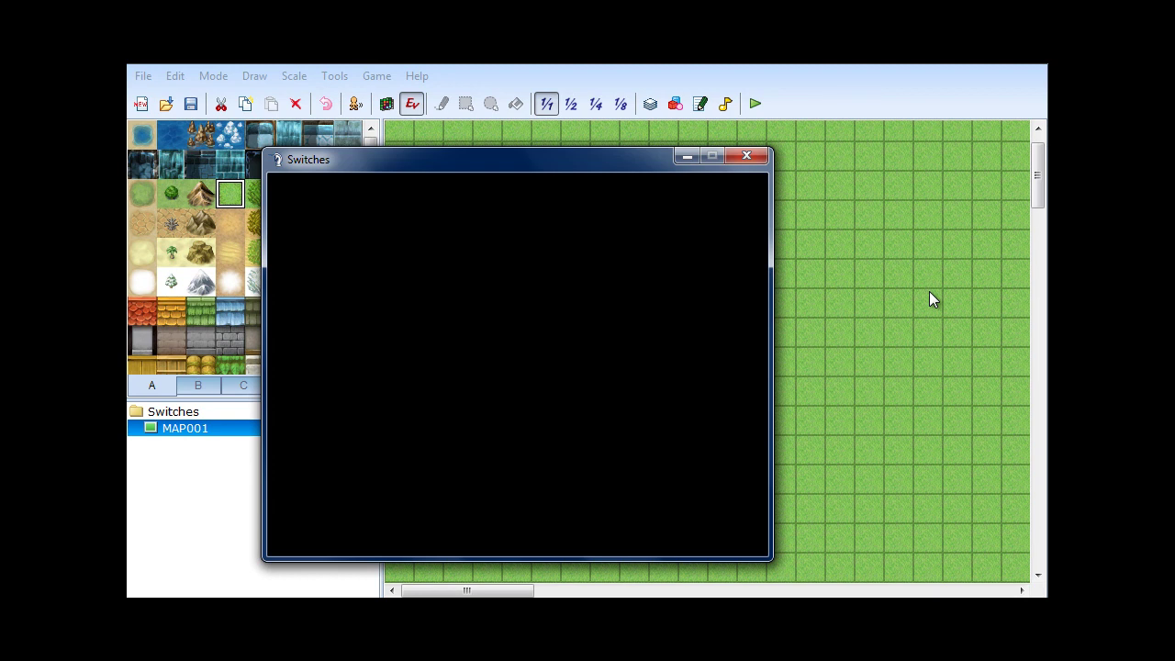
pyautogui.press('Return')
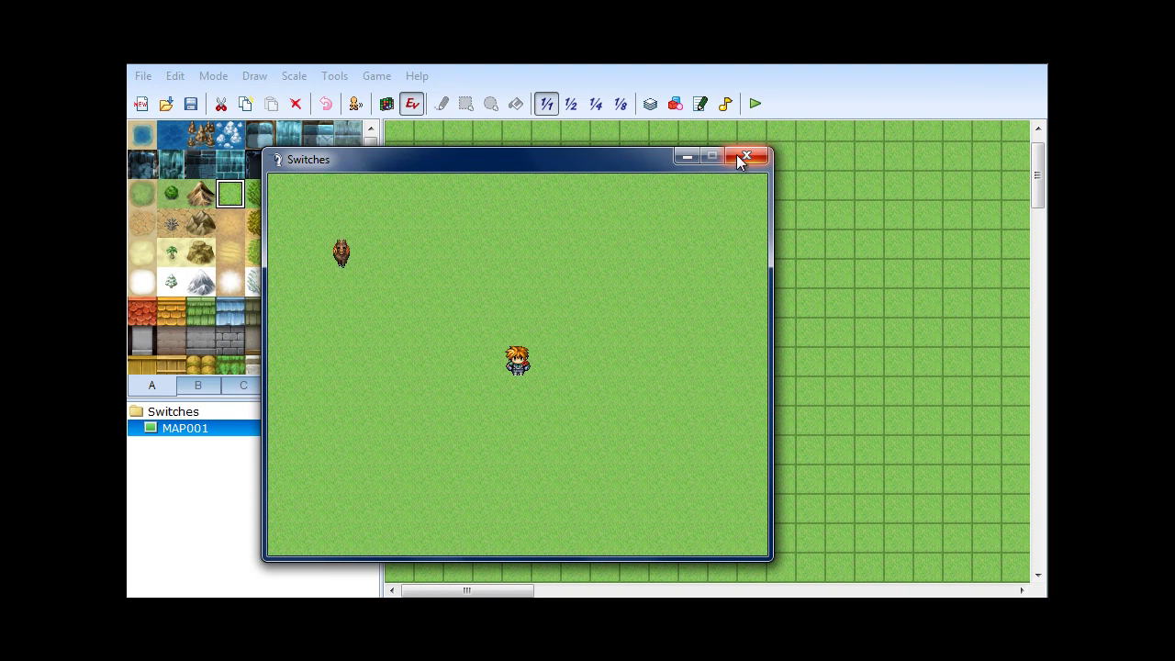
pyautogui.click(743, 159)
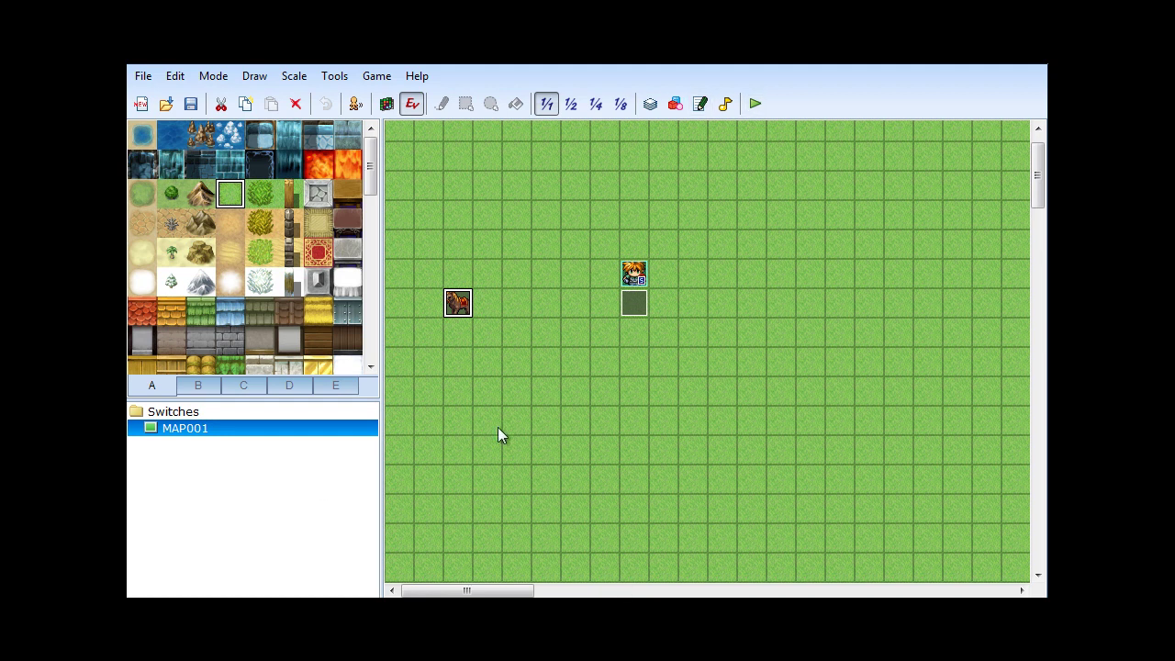
# Step: Open the Game project from the SOAA folder inside Documents, RPGVX
pyautogui.moveTo(451, 591)
pyautogui.mouseDown()
pyautogui.moveTo(918, 591)
pyautogui.moveTo(451, 594)
pyautogui.mouseUp()
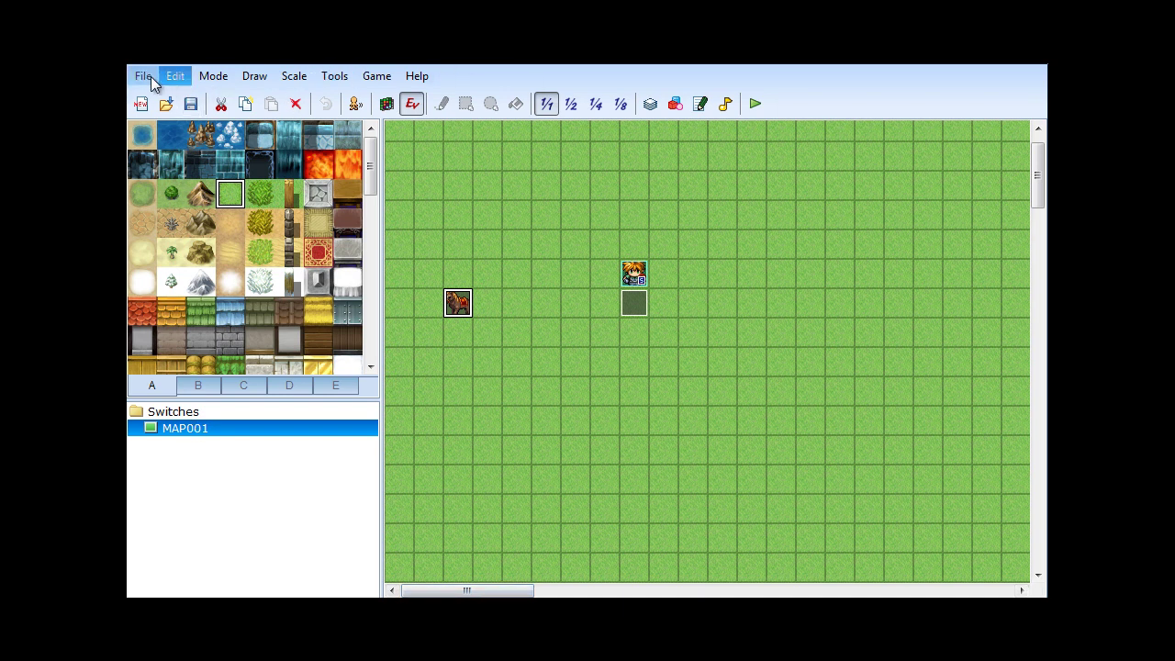
pyautogui.hotkey('alt', 'm')
pyautogui.moveTo(146, 80)
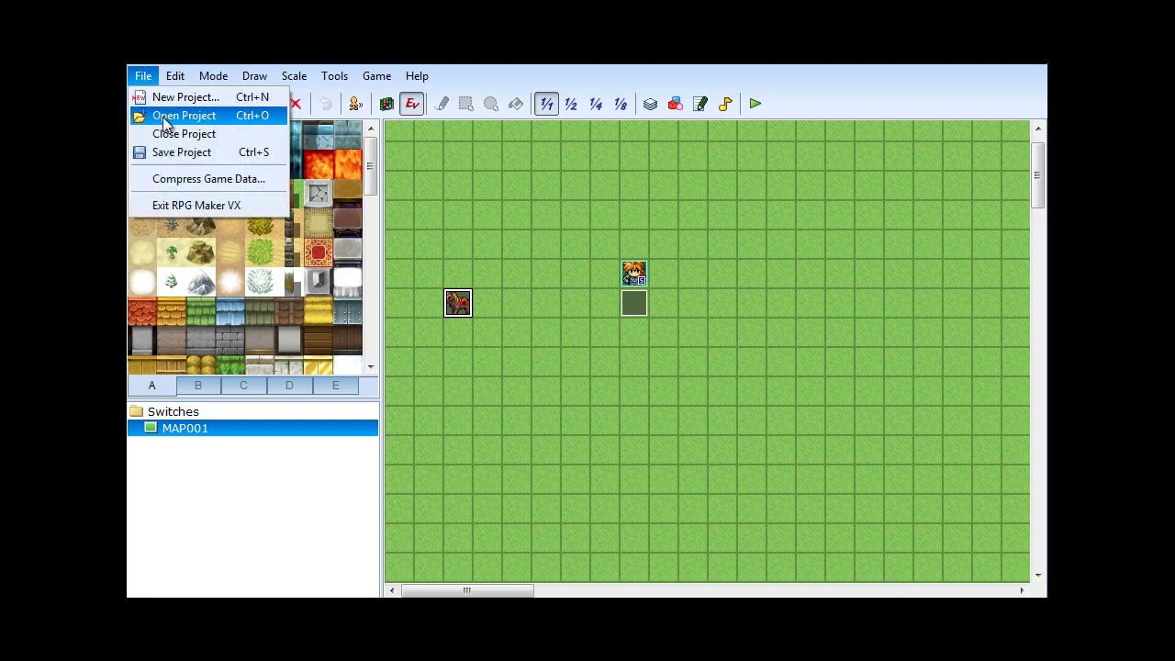
pyautogui.click(163, 116)
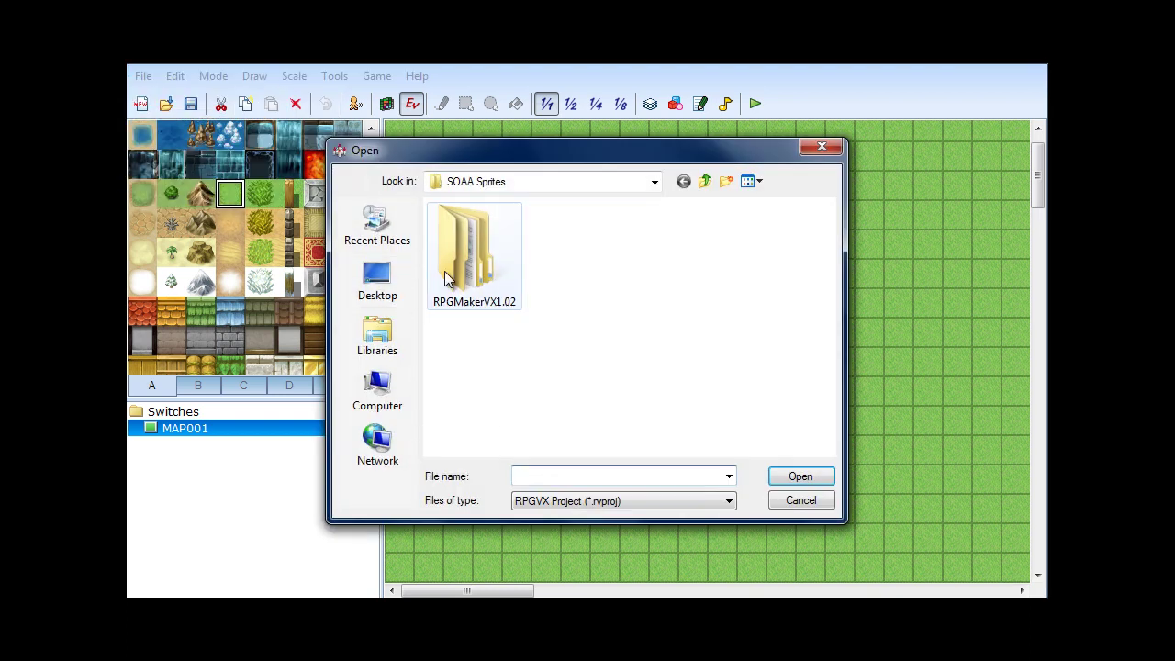
pyautogui.click(378, 340)
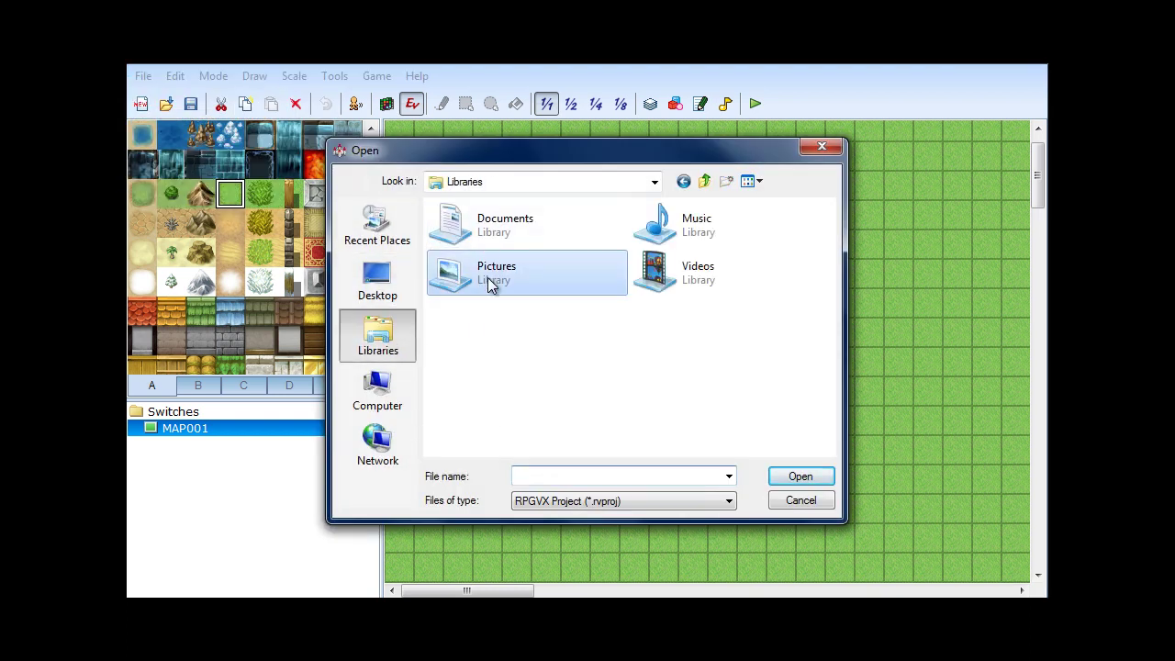
pyautogui.doubleClick(487, 226)
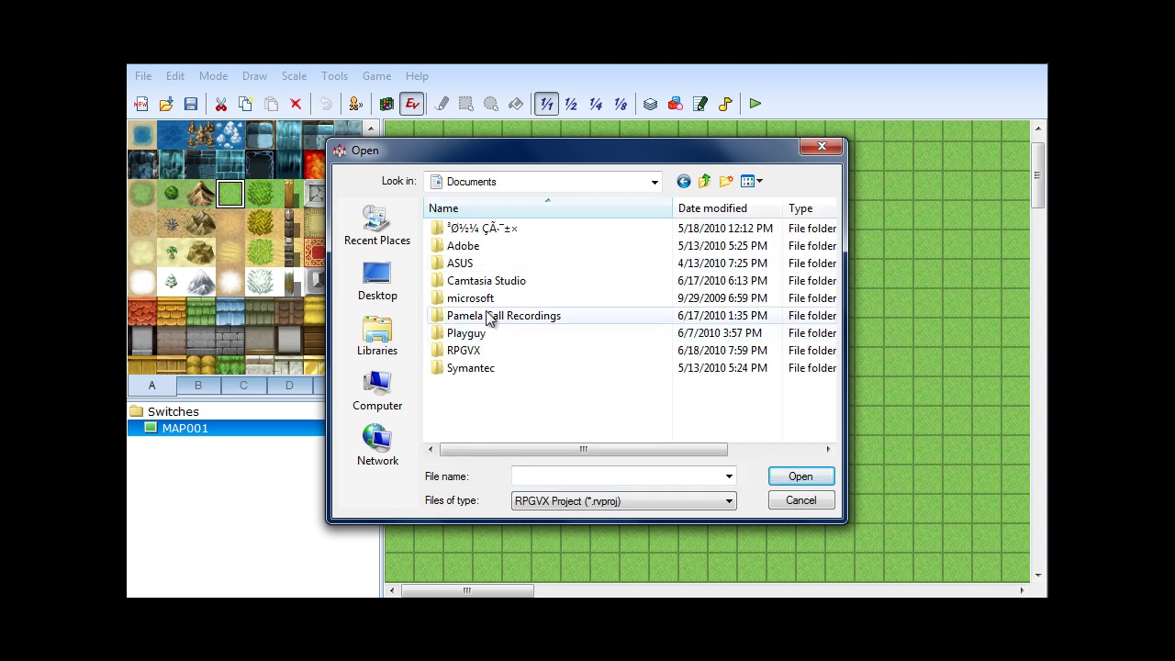
pyautogui.doubleClick(464, 350)
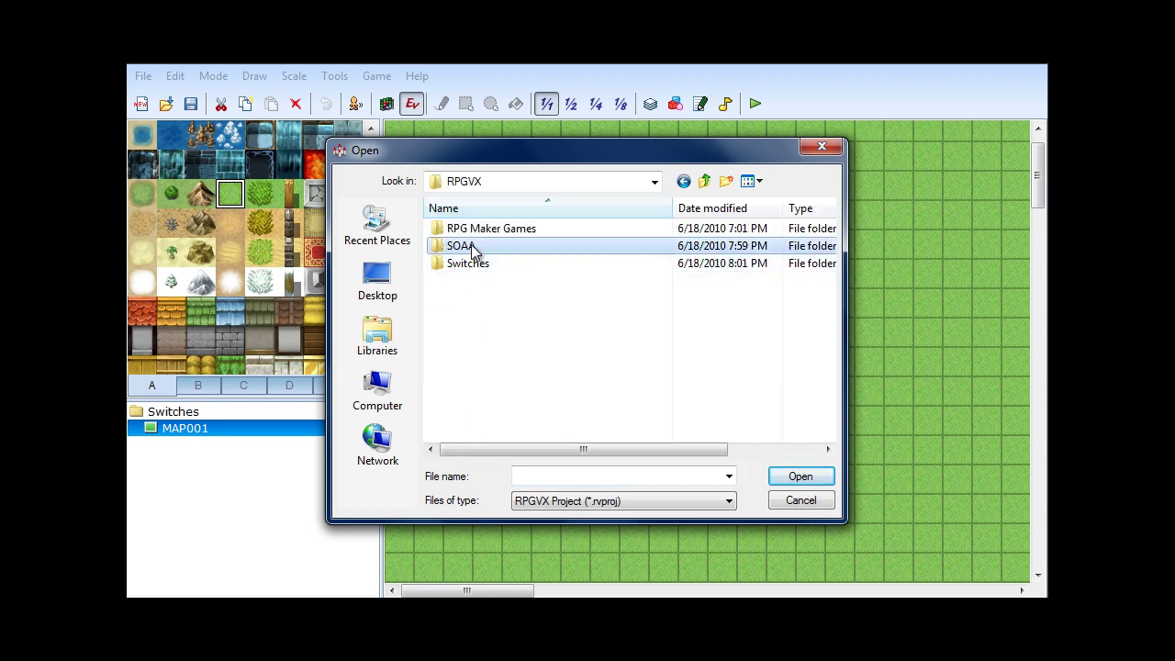
pyautogui.doubleClick(471, 244)
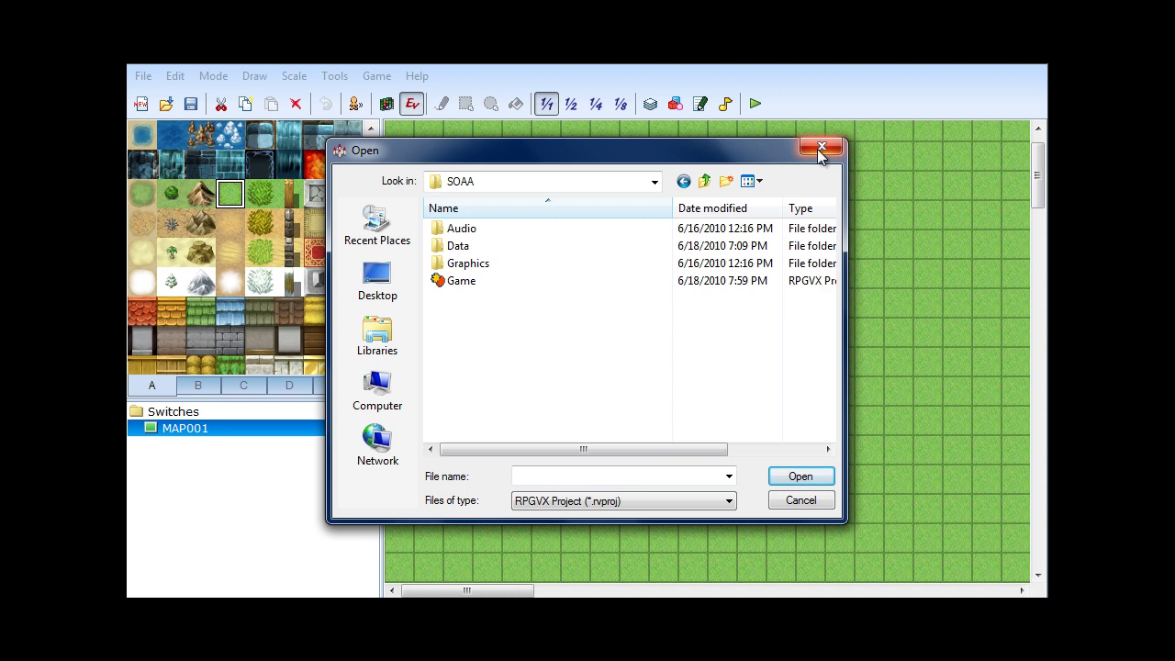
pyautogui.doubleClick(456, 281)
# Step: Look through the maps nested under Spirit 2, including the Pub, Equipment Shop and home town maps
pyautogui.click(244, 515)
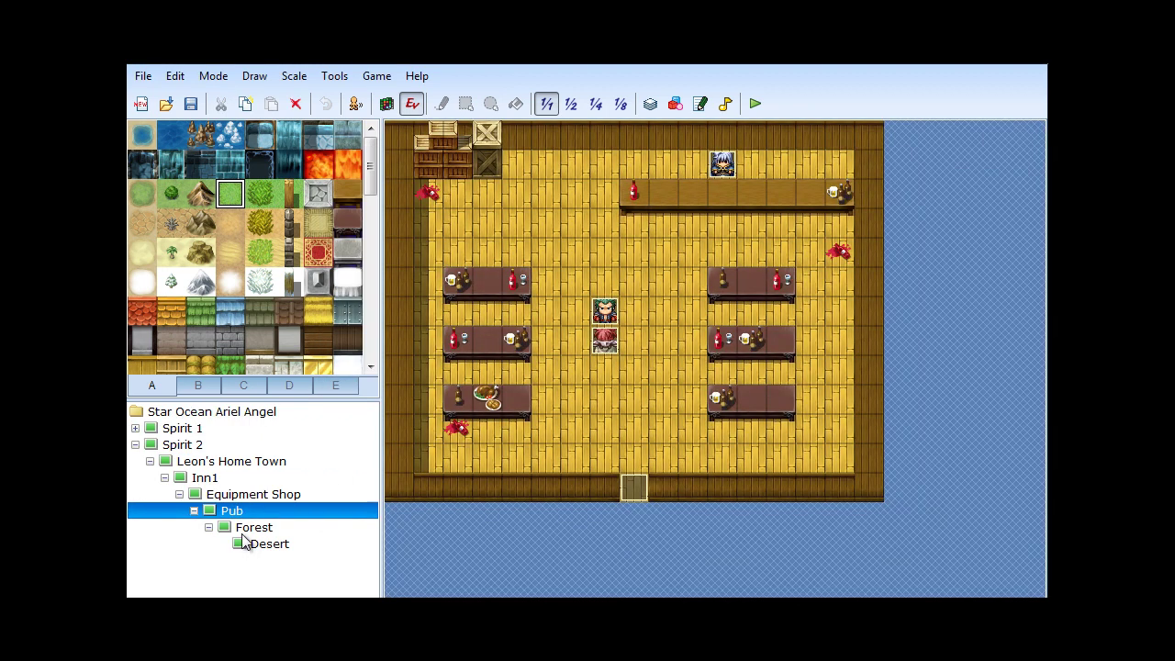
pyautogui.click(248, 548)
pyautogui.click(229, 496)
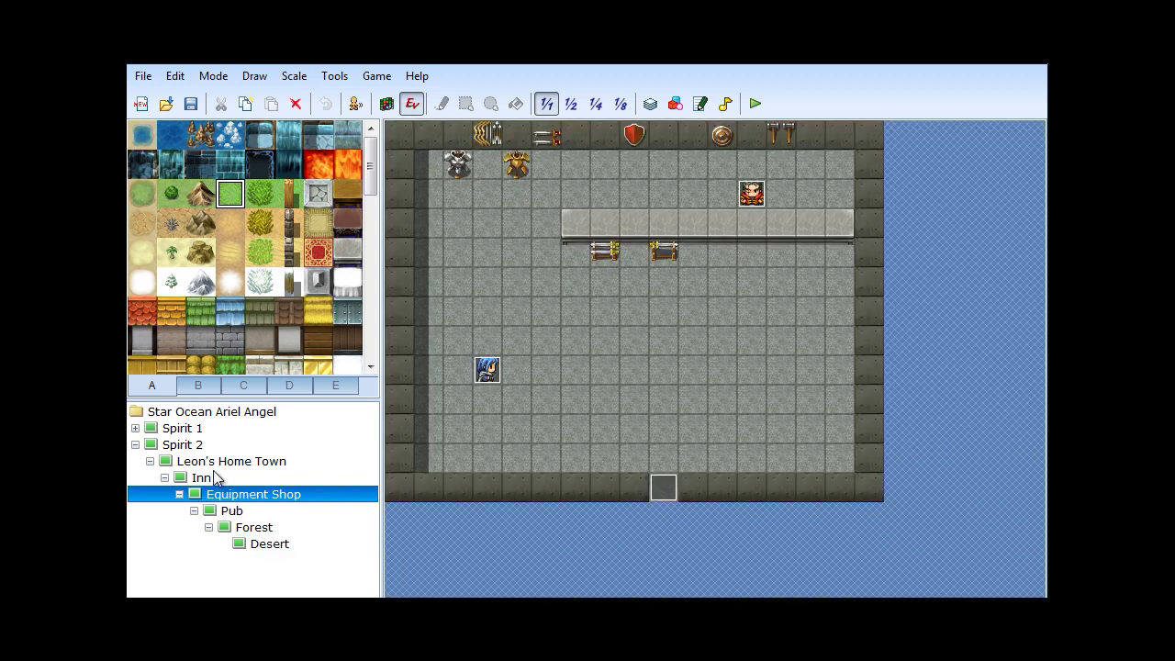
pyautogui.click(203, 478)
pyautogui.click(197, 461)
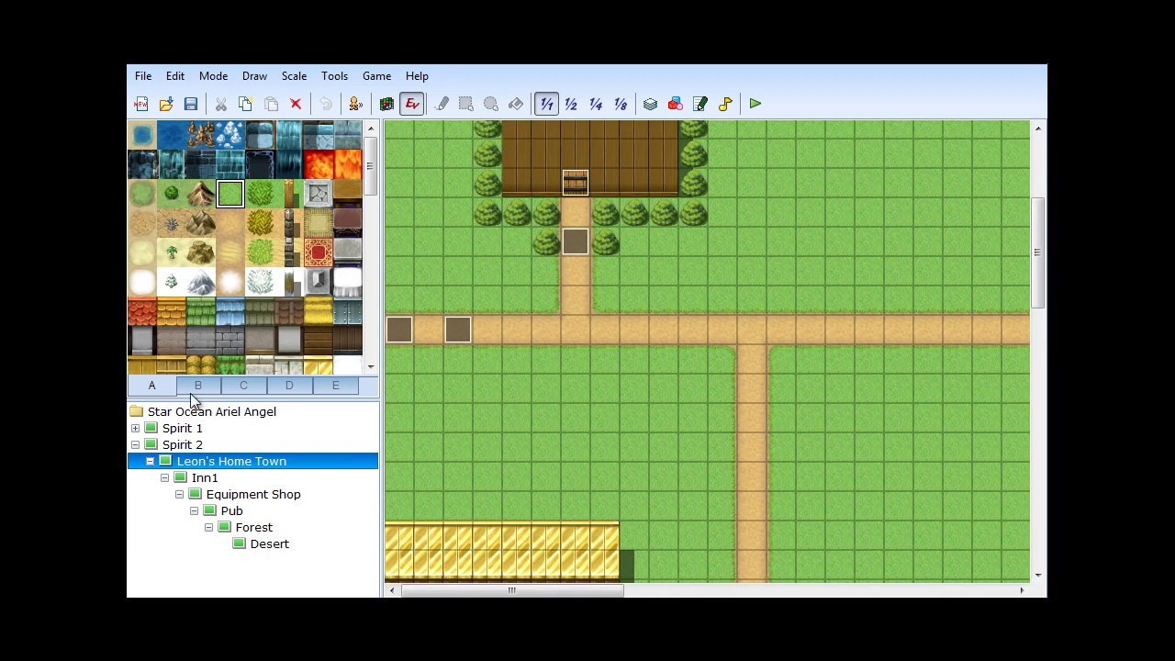
# Step: Expand the Spirit 1 map branch through Dungeon1, Field and Church, and display the Inside church map
pyautogui.click(147, 427)
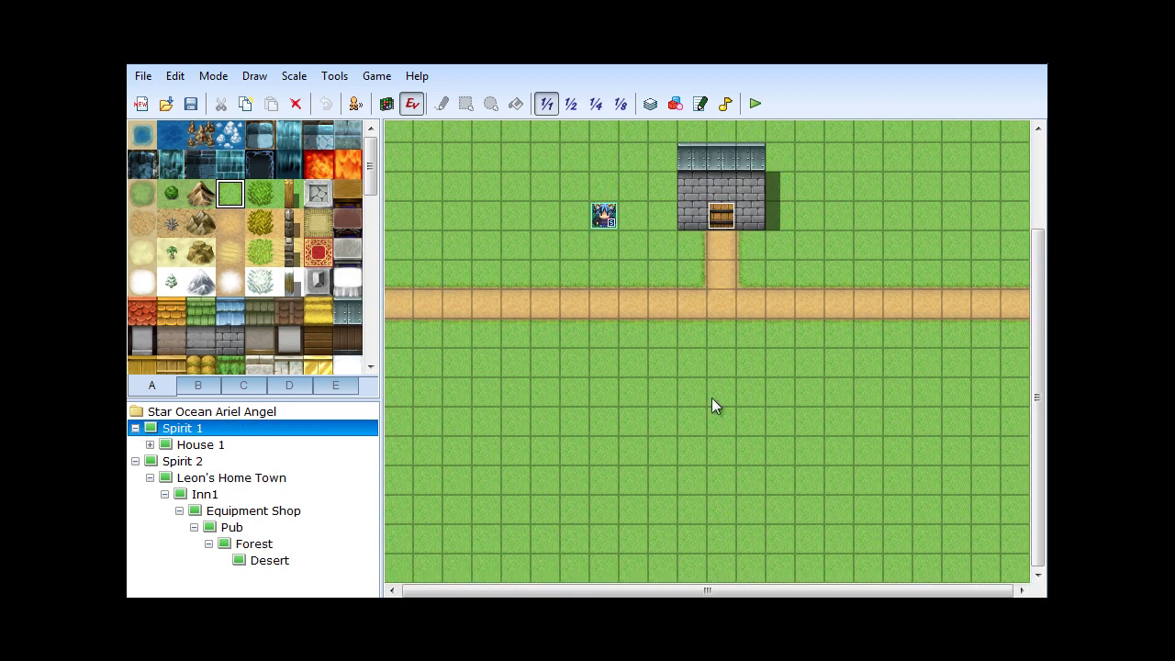
pyautogui.click(154, 445)
pyautogui.click(213, 483)
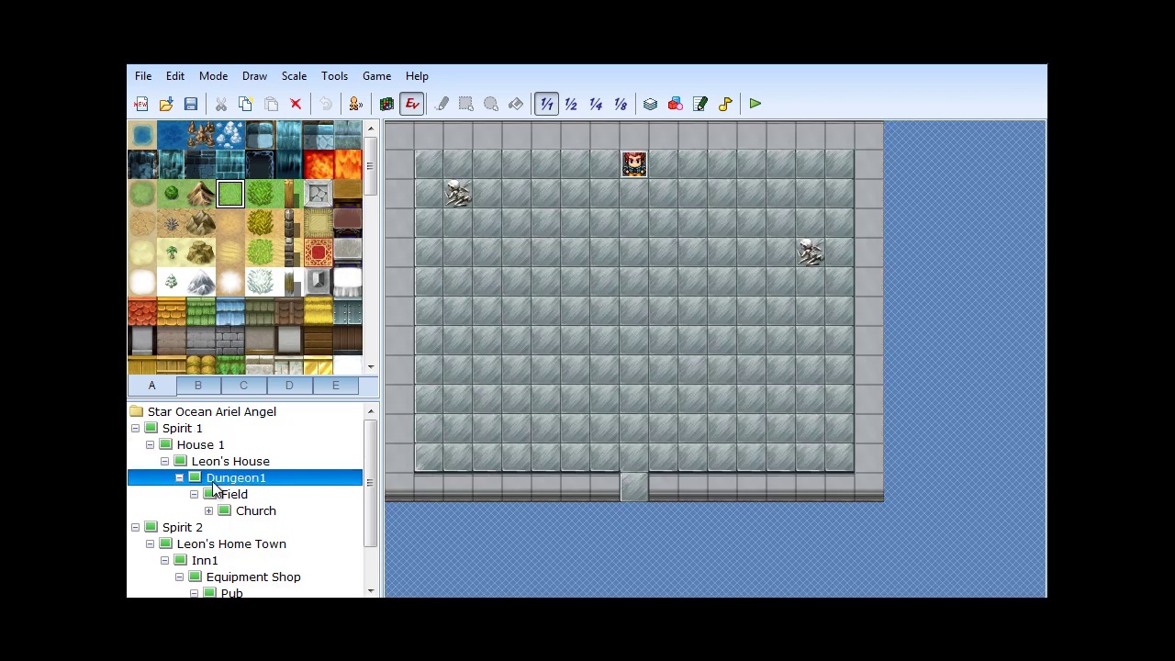
pyautogui.click(228, 499)
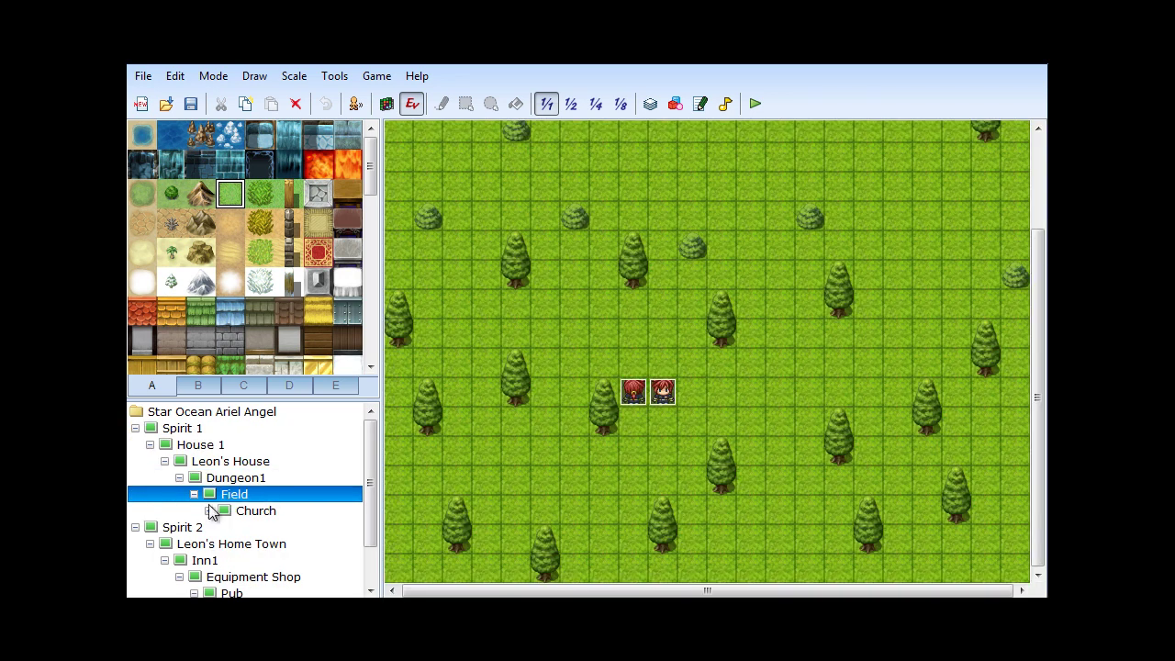
pyautogui.click(246, 510)
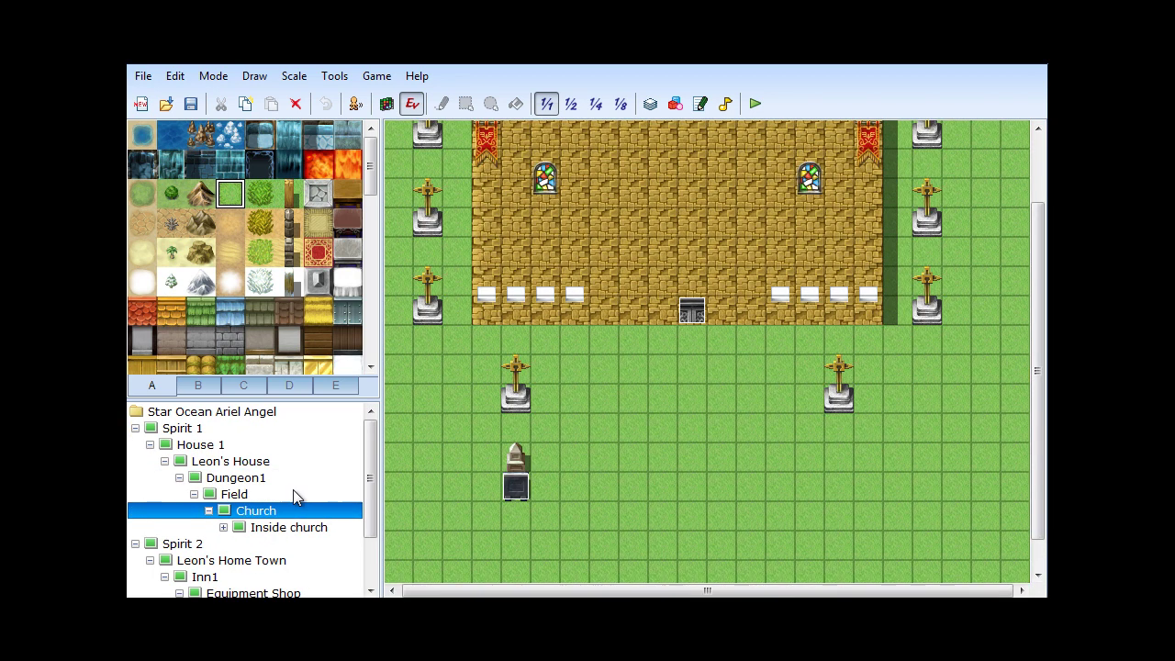
pyautogui.click(231, 528)
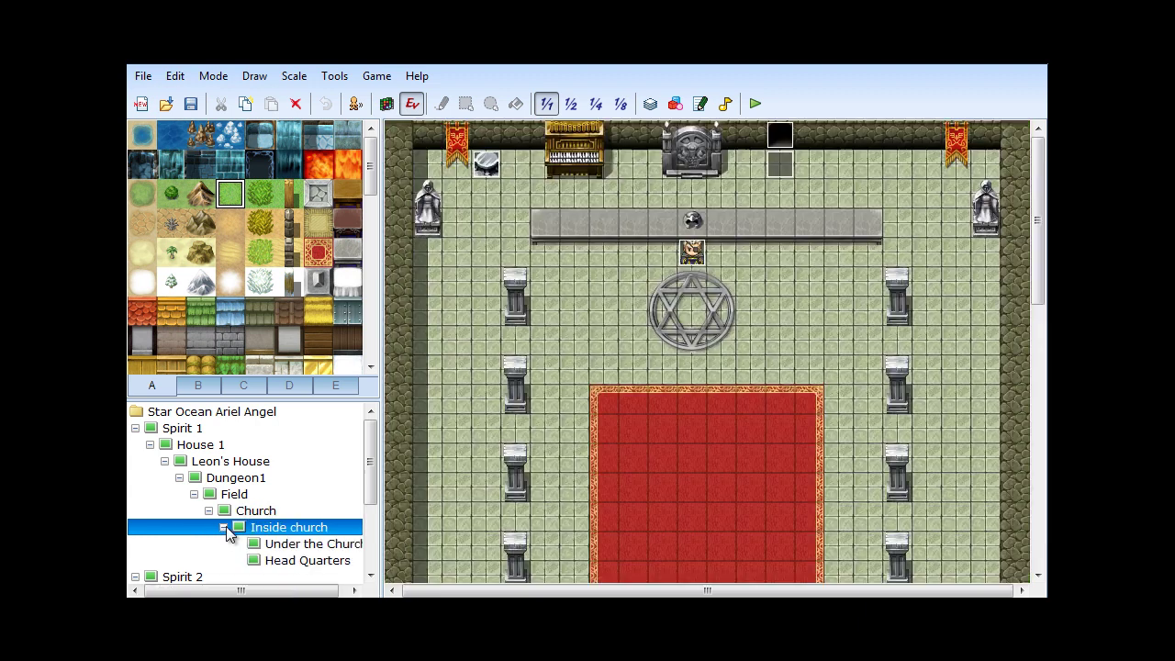
# Step: Point out the mirror-like event near the church organ and the two doorway events in the back wall
pyautogui.rightClick(485, 166)
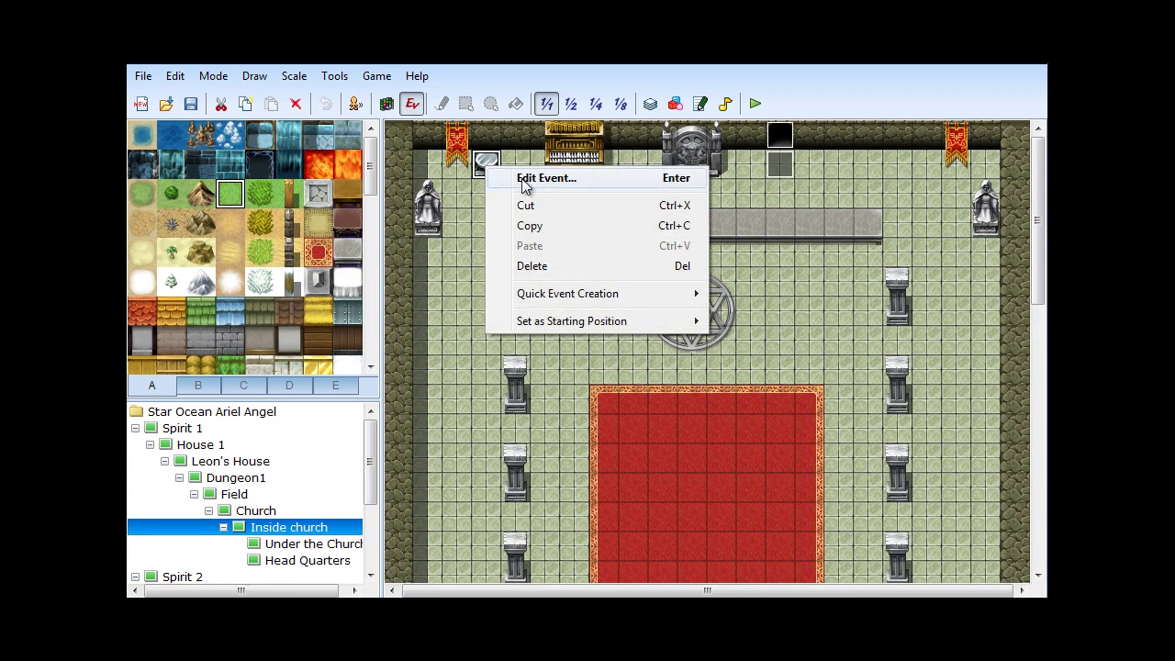
pyautogui.click(789, 222)
pyautogui.click(785, 138)
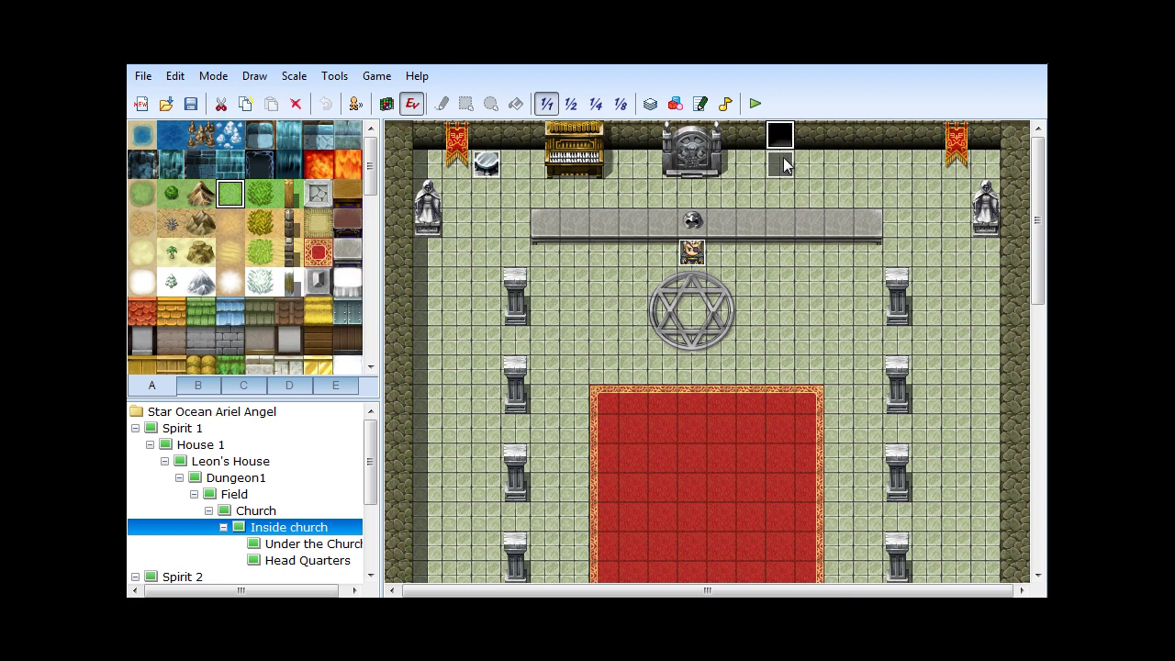
pyautogui.click(783, 157)
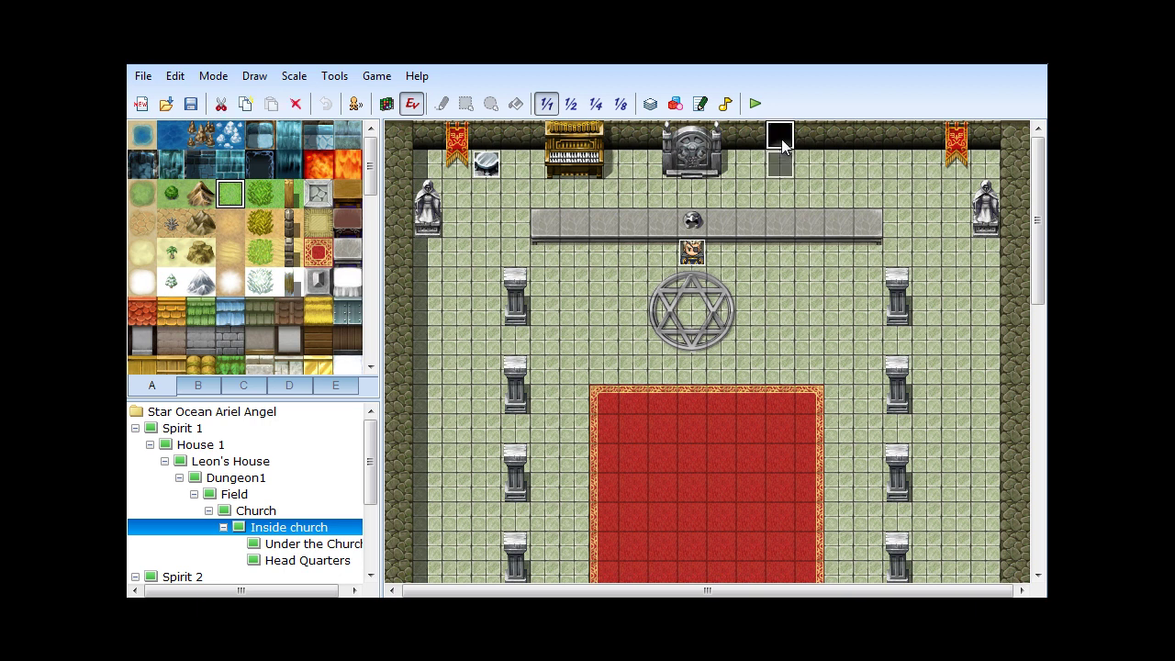